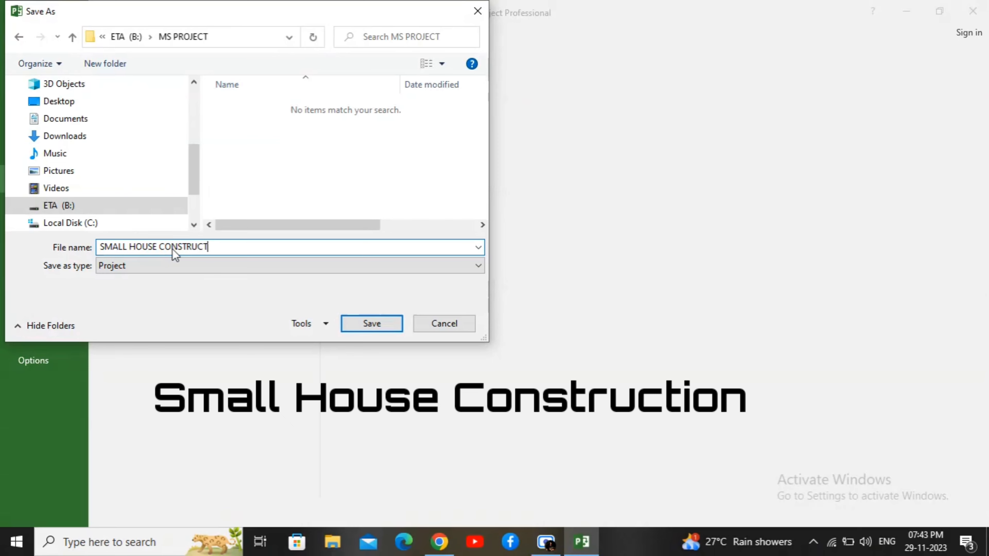
Save the project as SMALL HOUSE CONSTRUCTION and widen the task table to reveal the Resource Names column.
{"action": "left_click", "coordinate": [373, 323]}
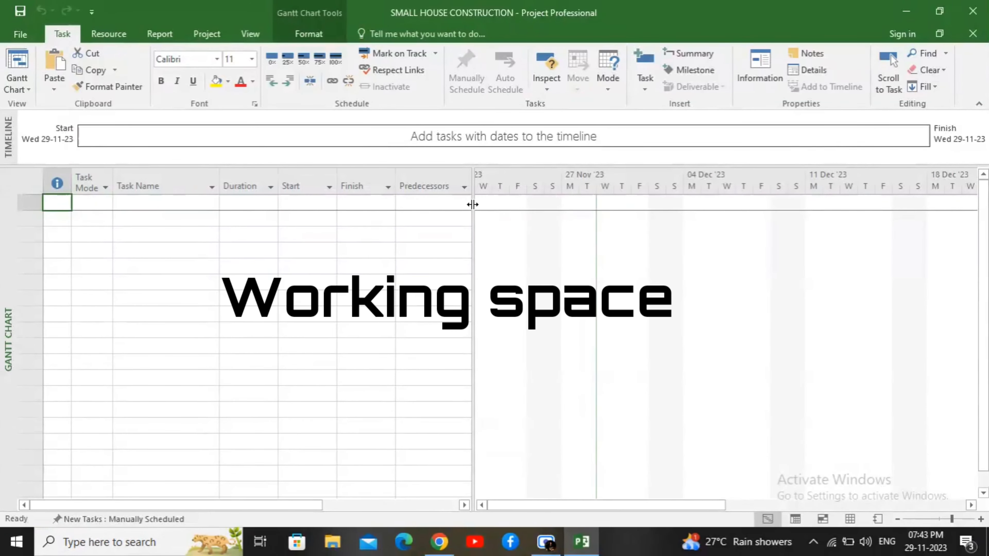
{"action": "left_click_drag", "start_coordinate": [472, 205], "coordinate": [506, 216]}
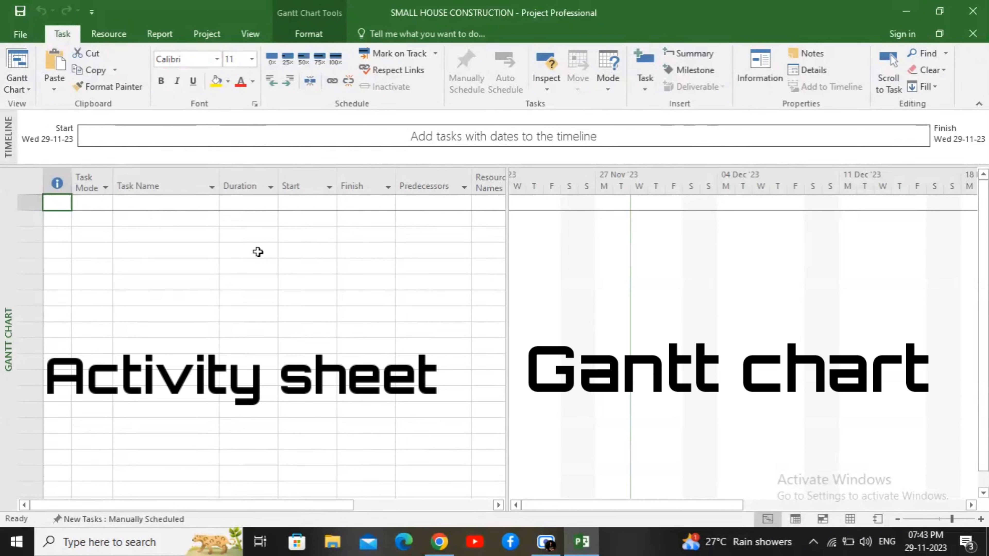
Add a SITE CLEARANCE task as the first task, lasting 2 days and starting on Wed 29-11-23.
{"action": "left_click", "coordinate": [151, 205]}
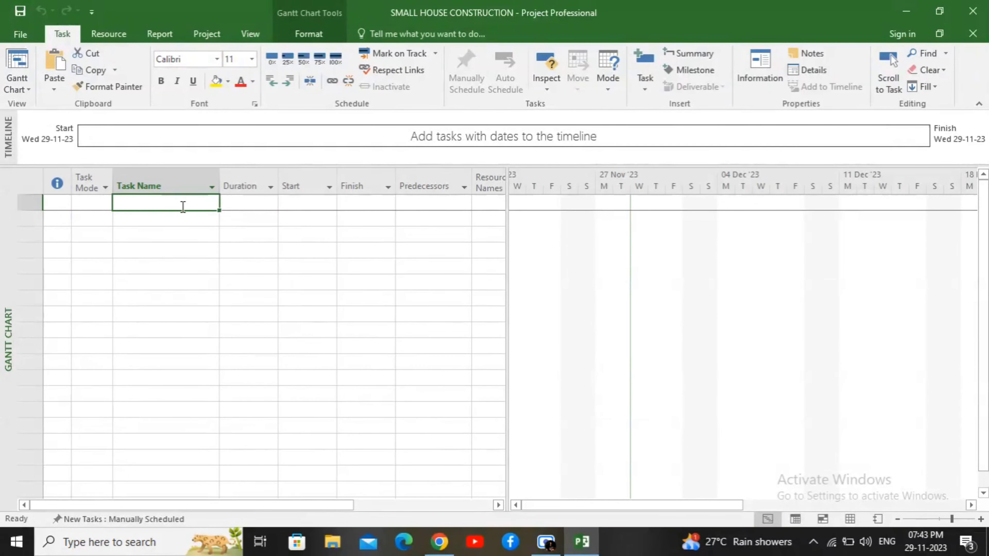
{"action": "type", "text": "Sl"}
{"action": "type", "text": "TE CLEARANCE"}
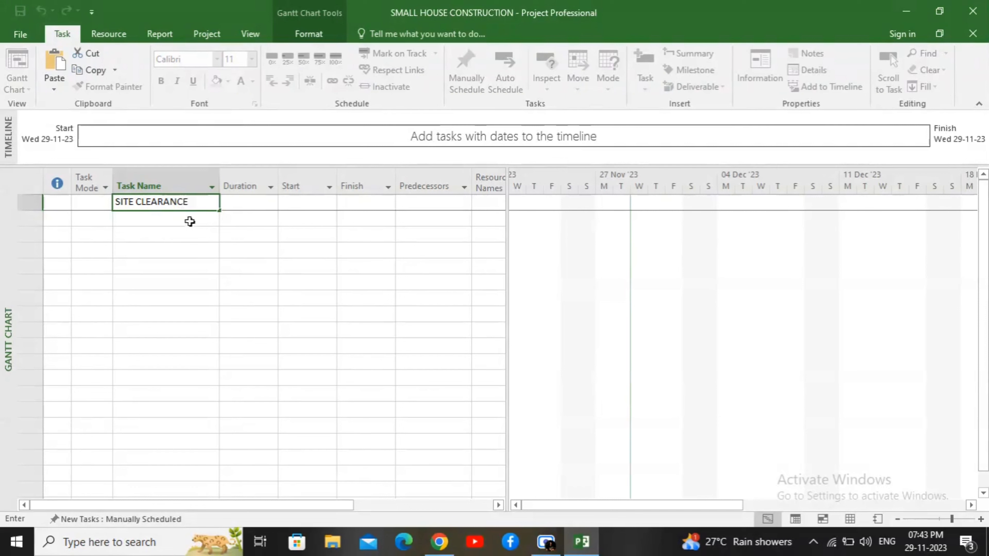
{"action": "key", "text": "Return"}
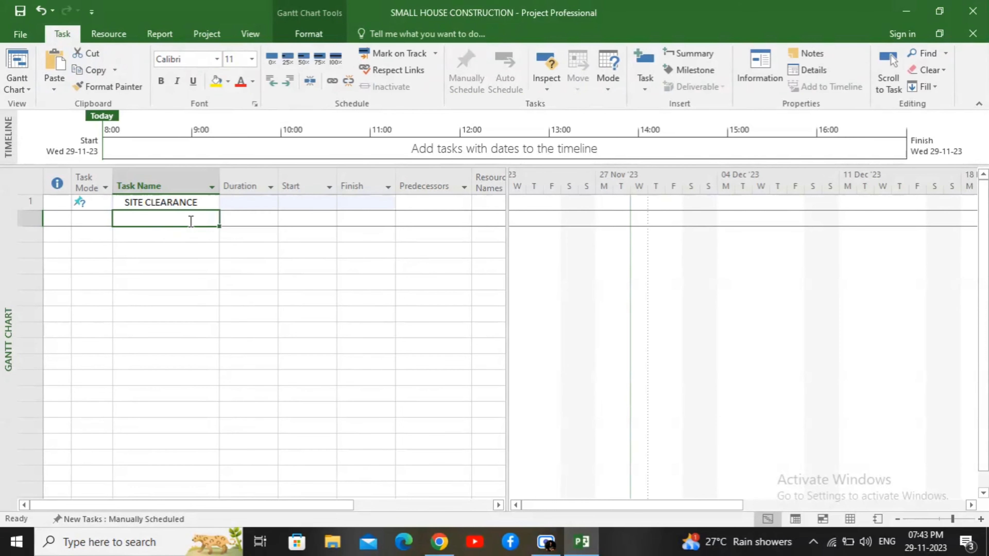
{"action": "left_click", "coordinate": [233, 201]}
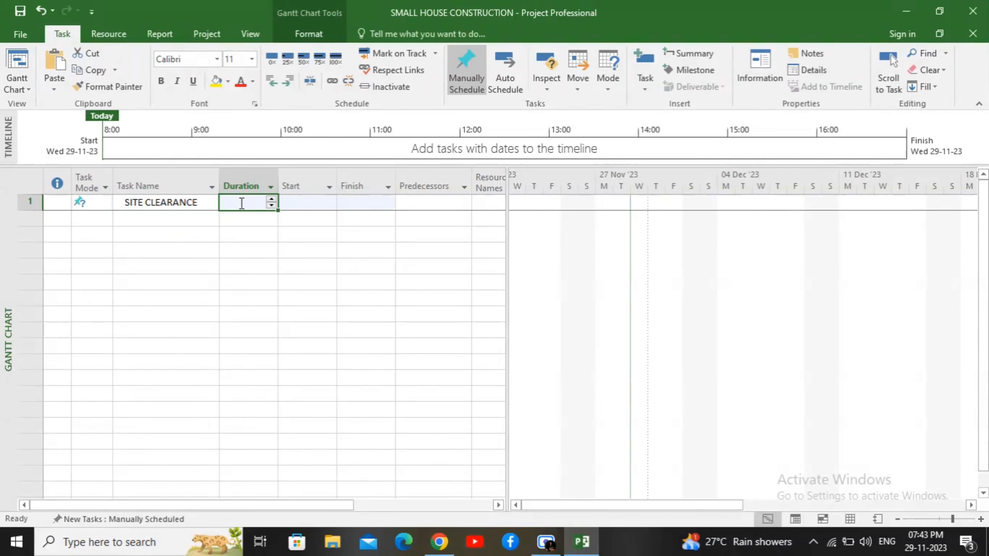
{"action": "type", "text": "2"}
{"action": "left_click", "coordinate": [293, 208]}
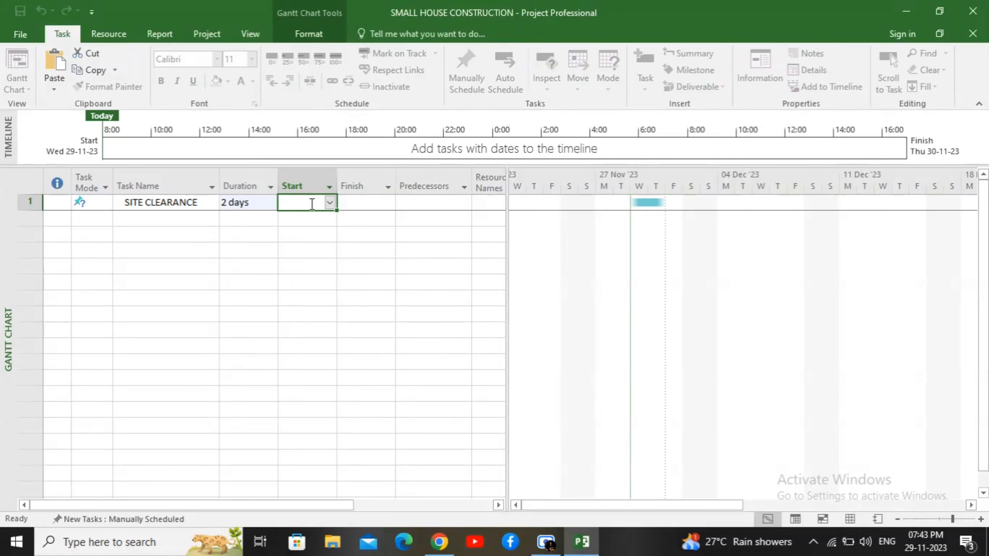
{"action": "left_click", "coordinate": [330, 203]}
{"action": "left_click", "coordinate": [257, 288]}
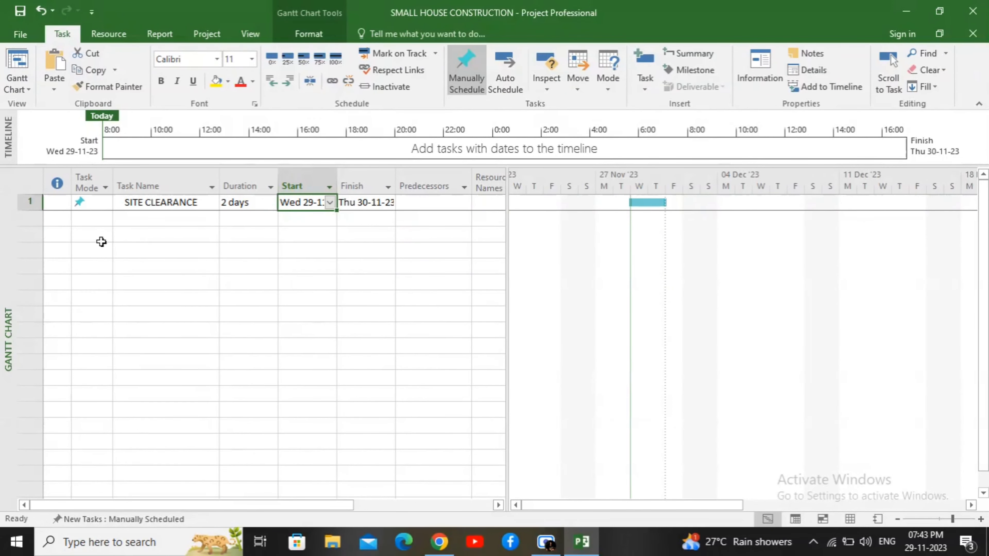
Add an EXCAVATION task below SITE CLEARANCE with a duration of 3 days and task 1 as its predecessor.
{"action": "left_click", "coordinate": [142, 221]}
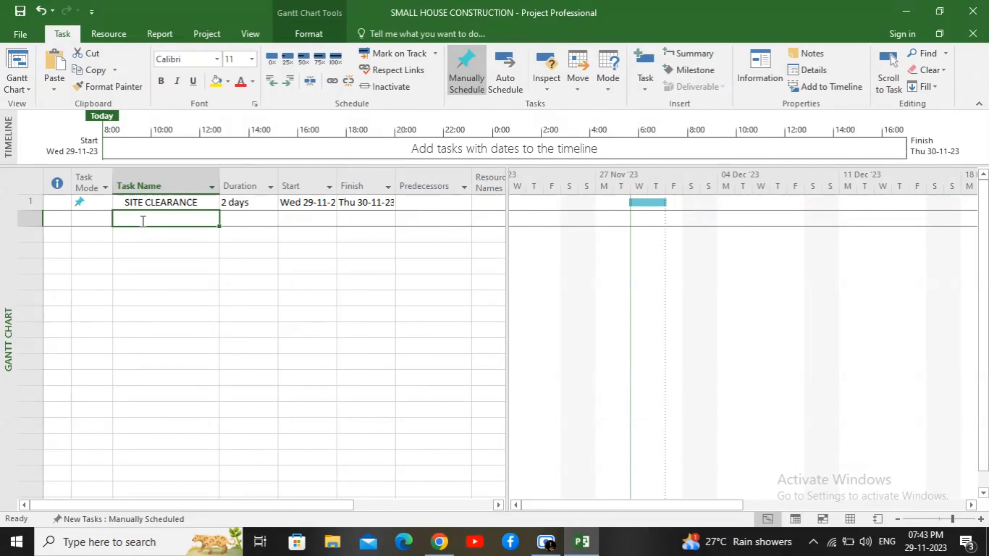
{"action": "type", "text": "E"}
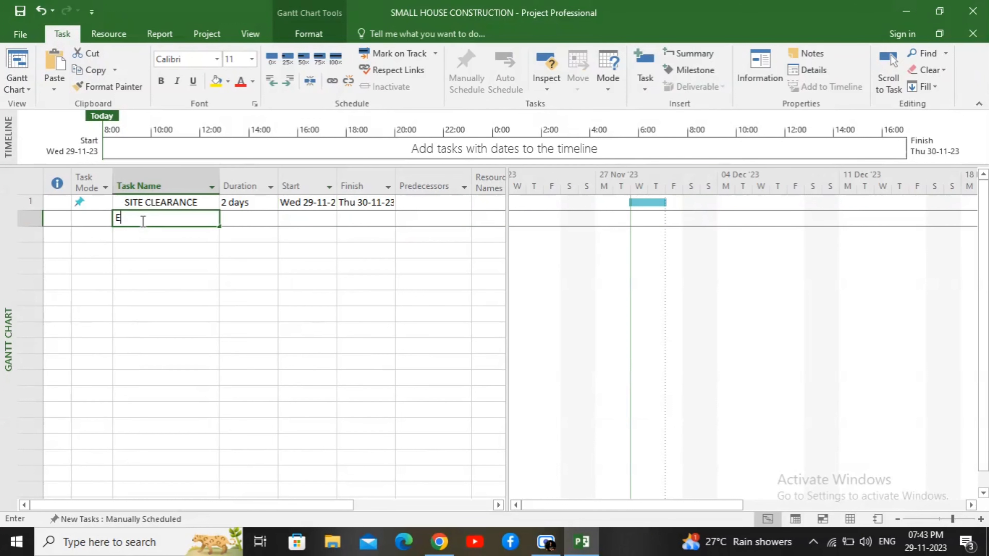
{"action": "type", "text": "XCAVATION"}
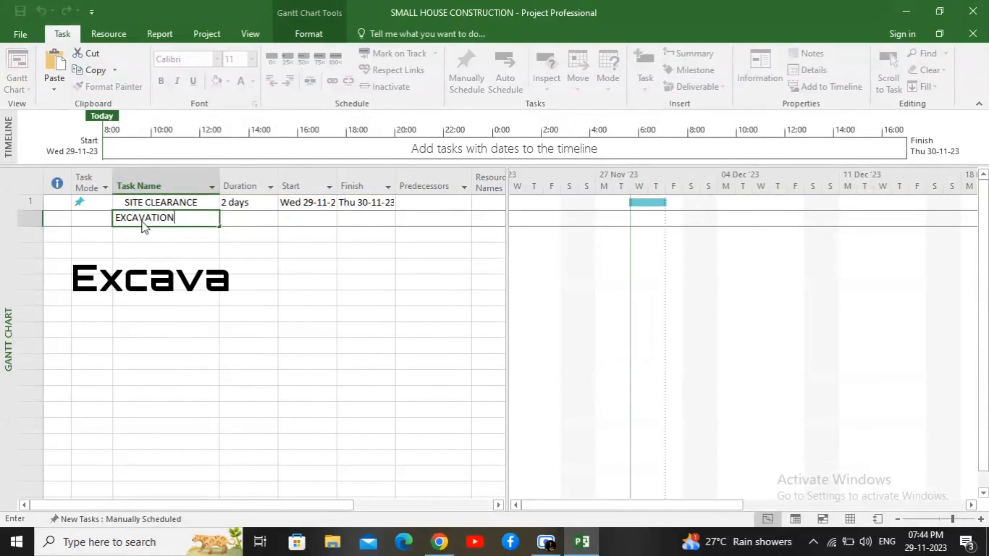
{"action": "left_click", "coordinate": [242, 218]}
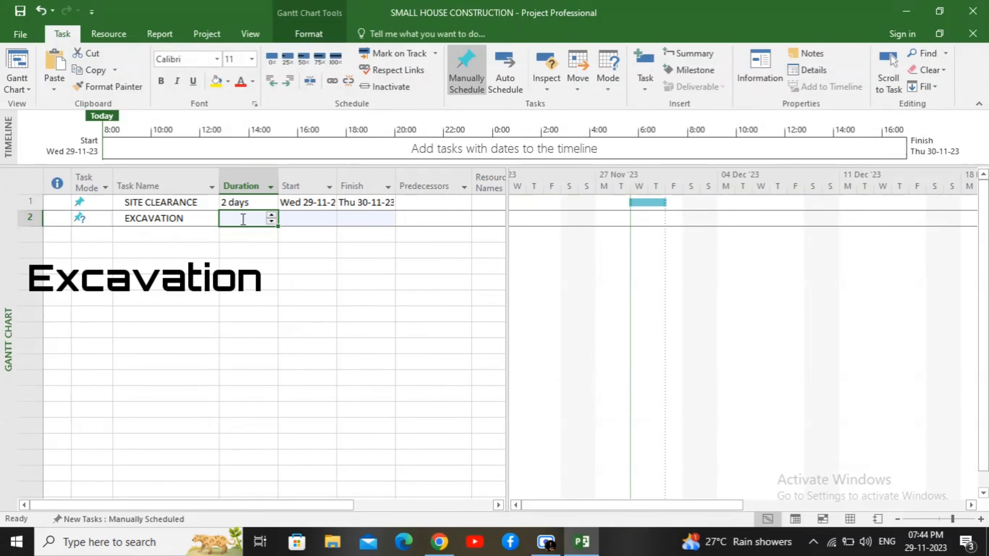
{"action": "type", "text": "3"}
{"action": "left_click", "coordinate": [296, 217]}
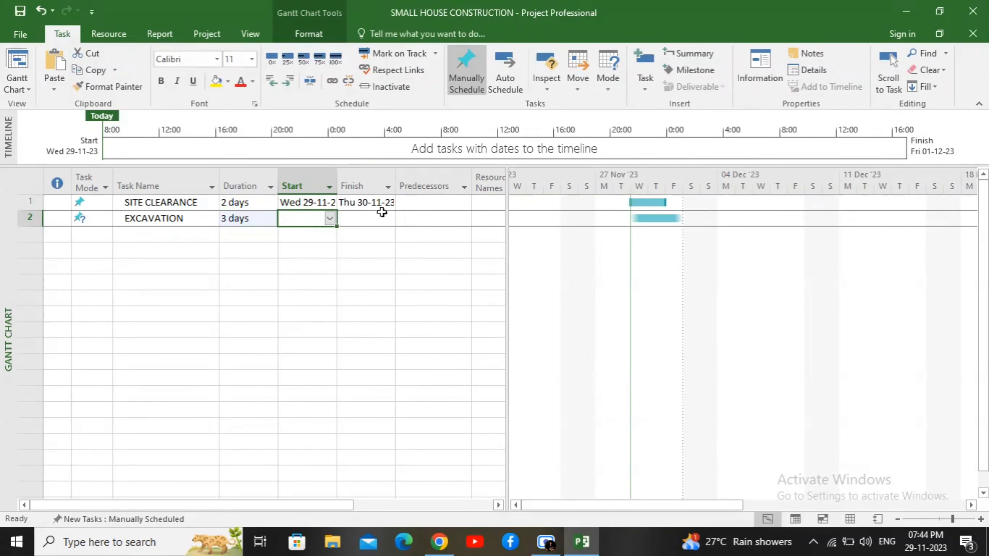
{"action": "left_click", "coordinate": [417, 212]}
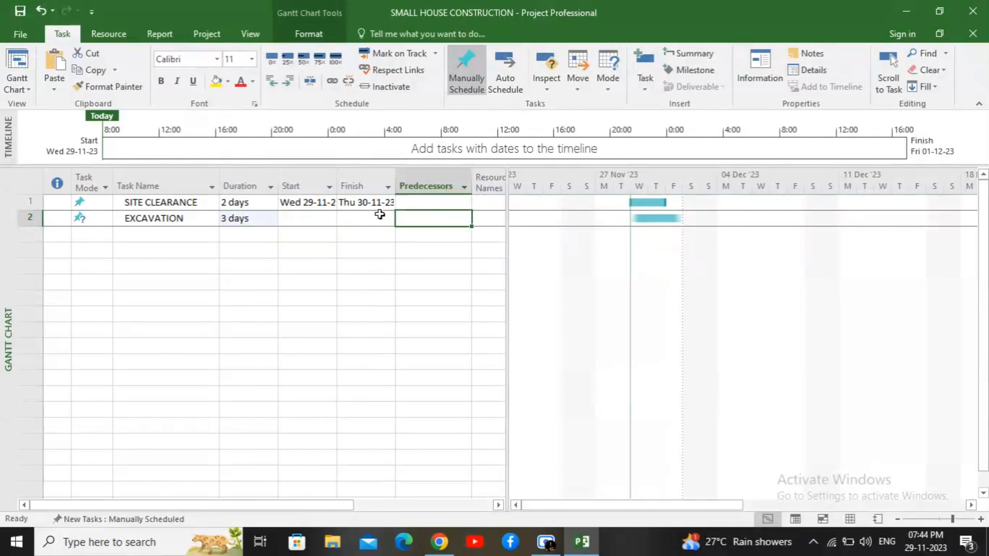
{"action": "type", "text": "1"}
{"action": "left_click", "coordinate": [373, 235]}
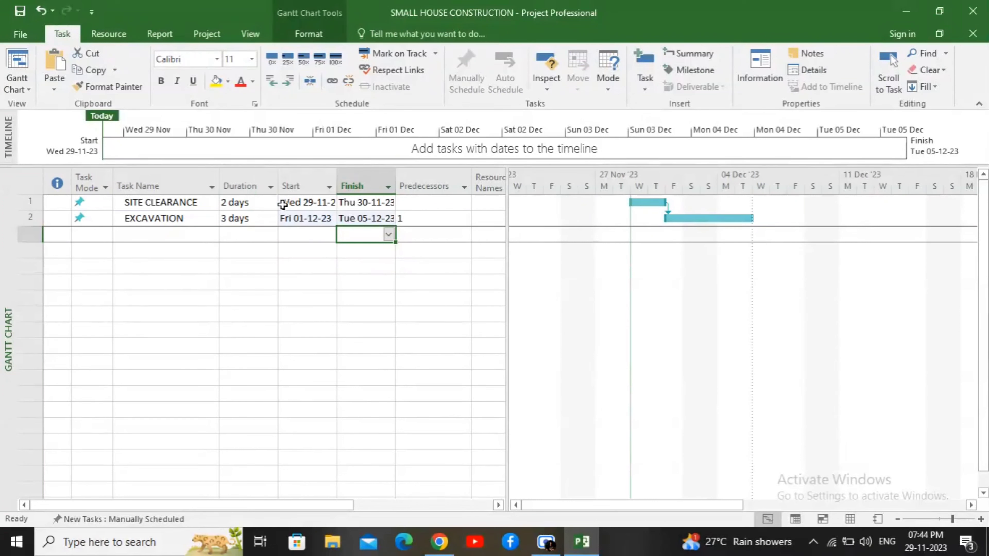
Delete the SITE CLEARANCE and EXCAVATION tasks from the schedule.
{"action": "left_click", "coordinate": [23, 202]}
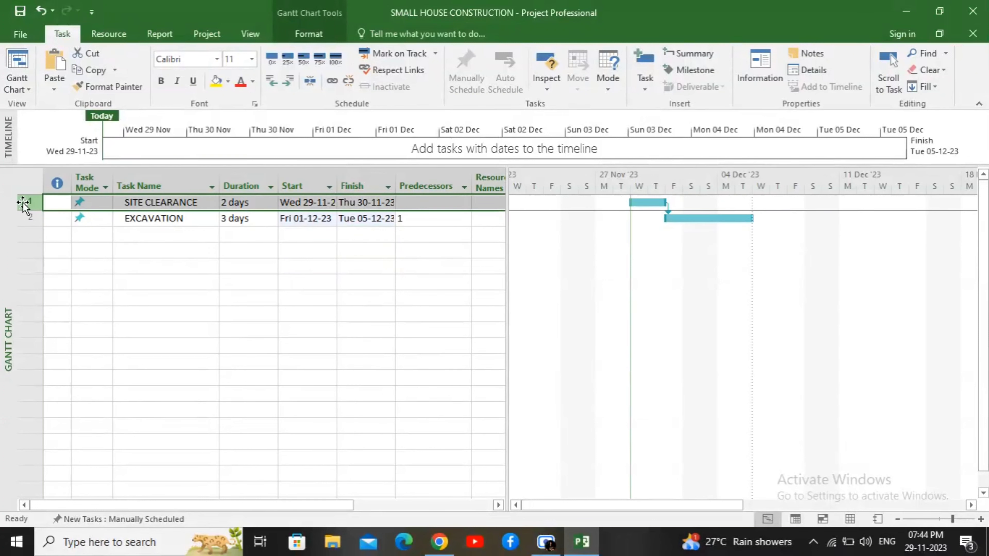
{"action": "right_click", "coordinate": [23, 203]}
{"action": "left_click", "coordinate": [69, 319]}
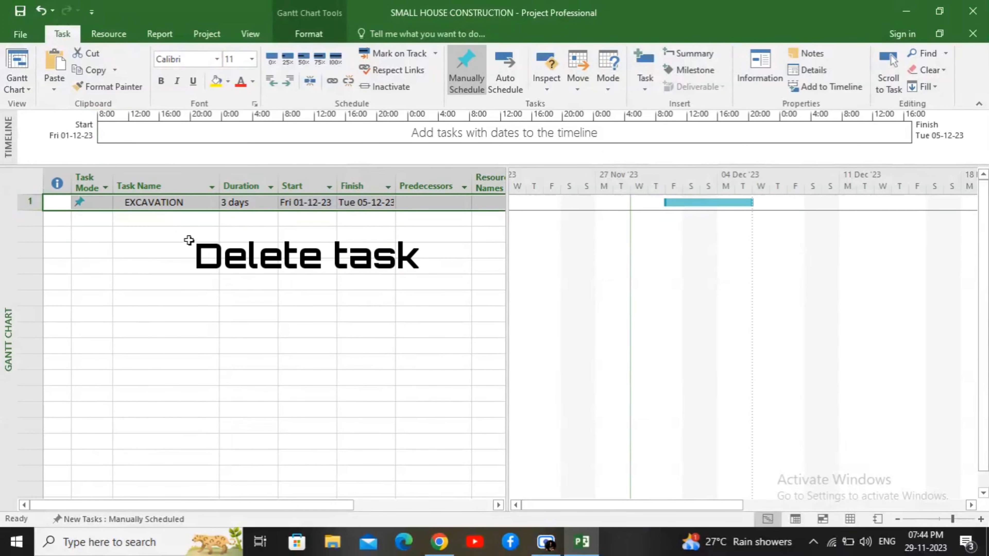
{"action": "left_click", "coordinate": [37, 203]}
{"action": "right_click", "coordinate": [37, 204]}
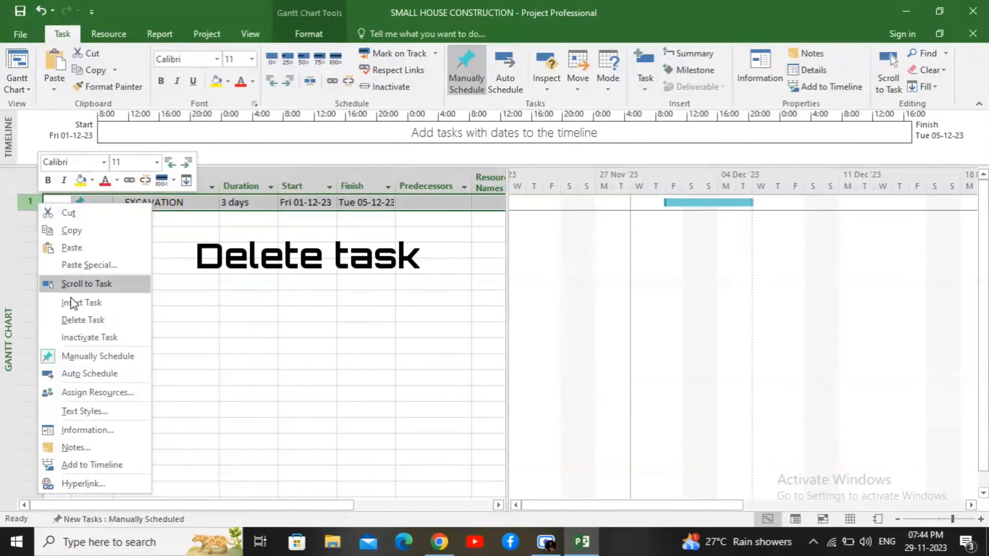
{"action": "left_click", "coordinate": [83, 321]}
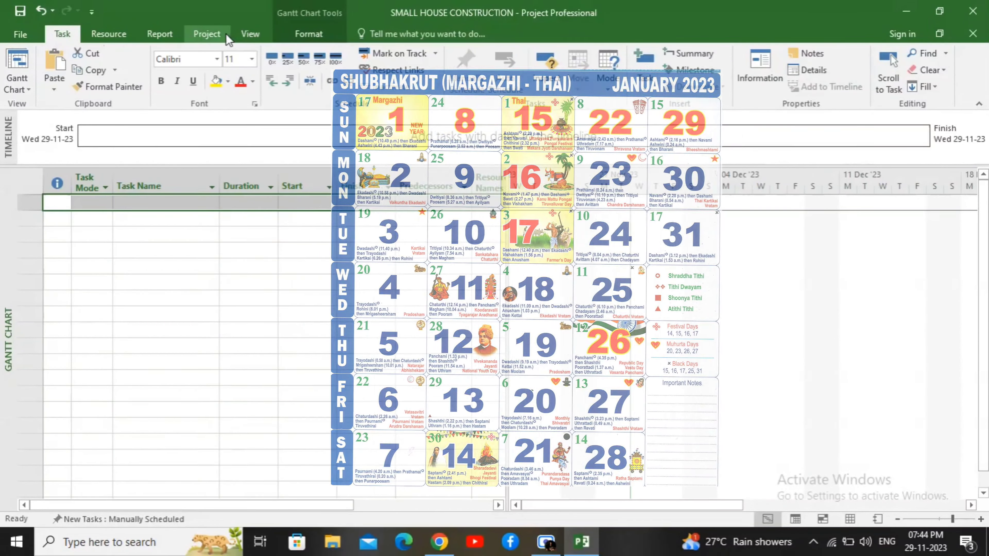
Open the Change Working Time settings and check the 24 Hours calendar's working times for 5 November 2023.
{"action": "left_click", "coordinate": [222, 35]}
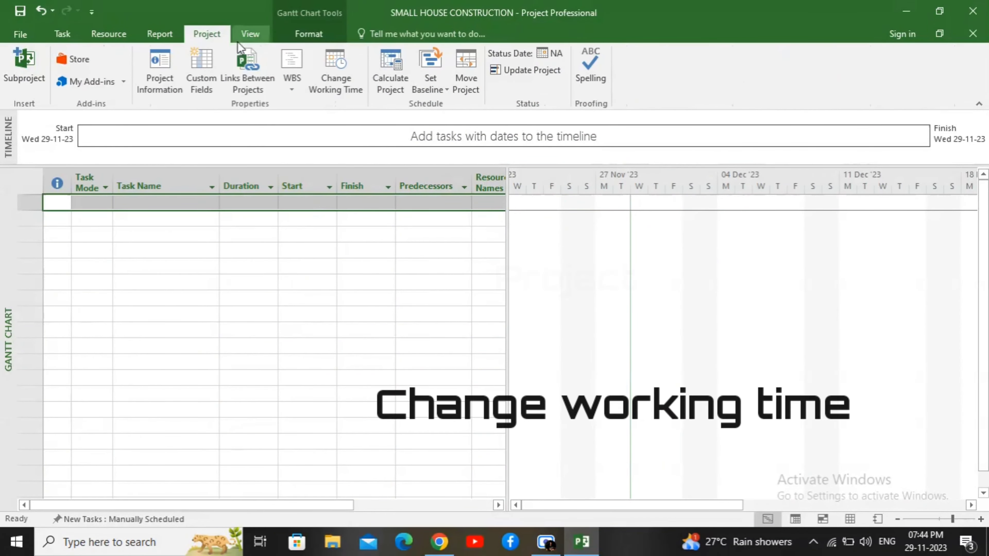
{"action": "left_click", "coordinate": [346, 79]}
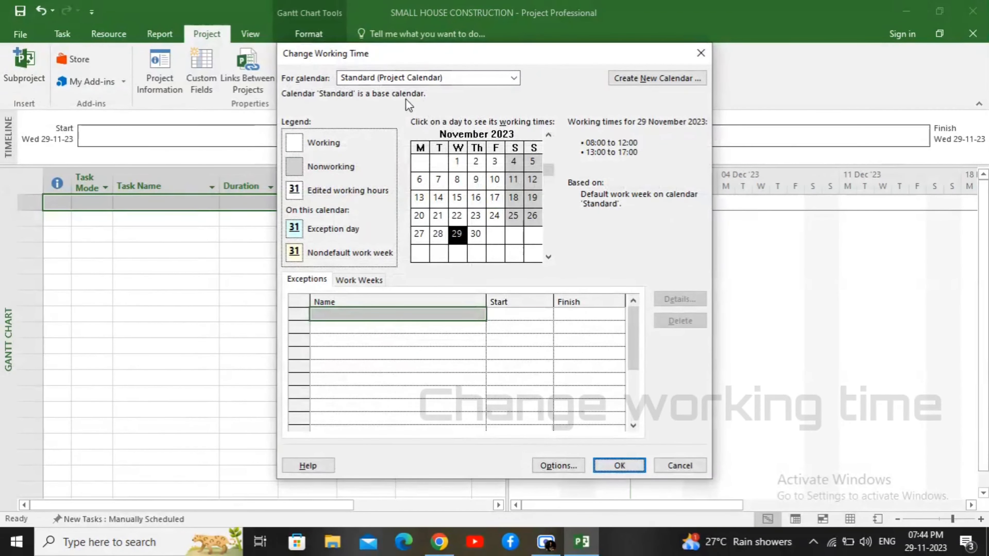
{"action": "left_click", "coordinate": [386, 81]}
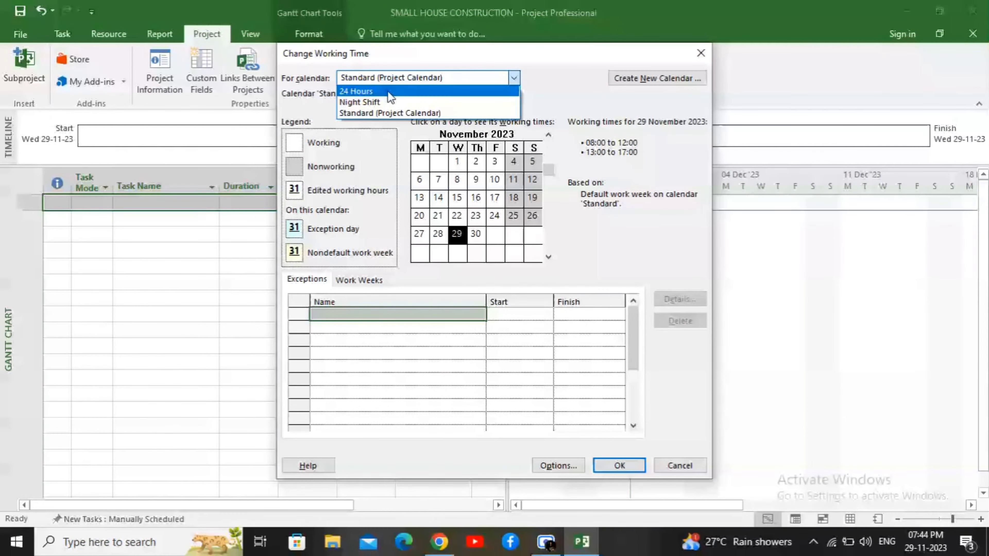
{"action": "left_click", "coordinate": [390, 93]}
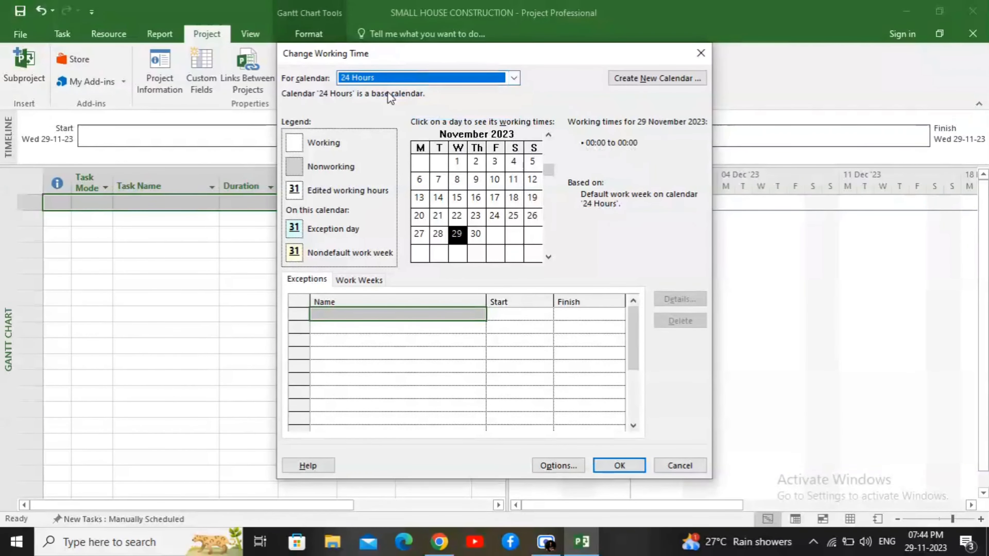
{"action": "left_click", "coordinate": [533, 162]}
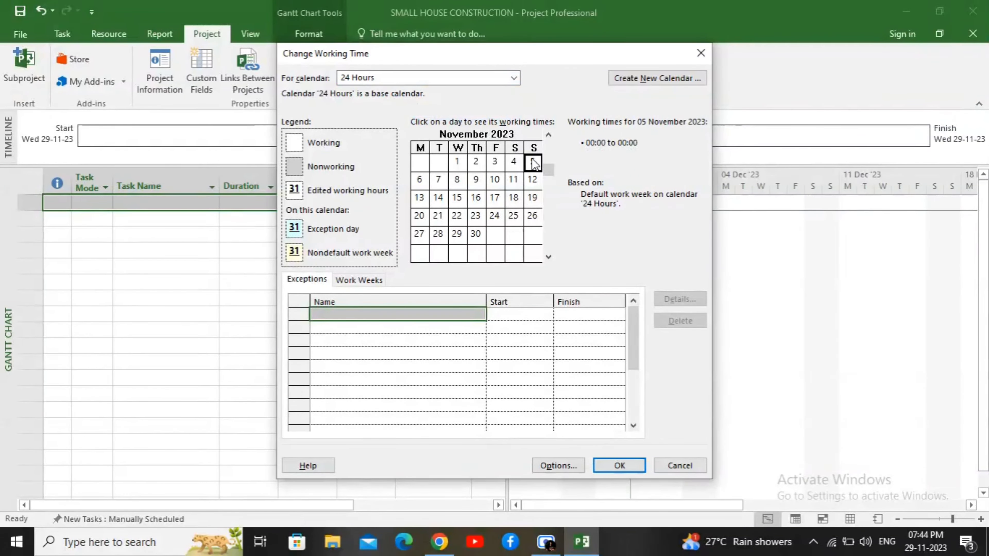
Switch to the Night Shift calendar and check its working times for 9 November 2023.
{"action": "left_click", "coordinate": [412, 82]}
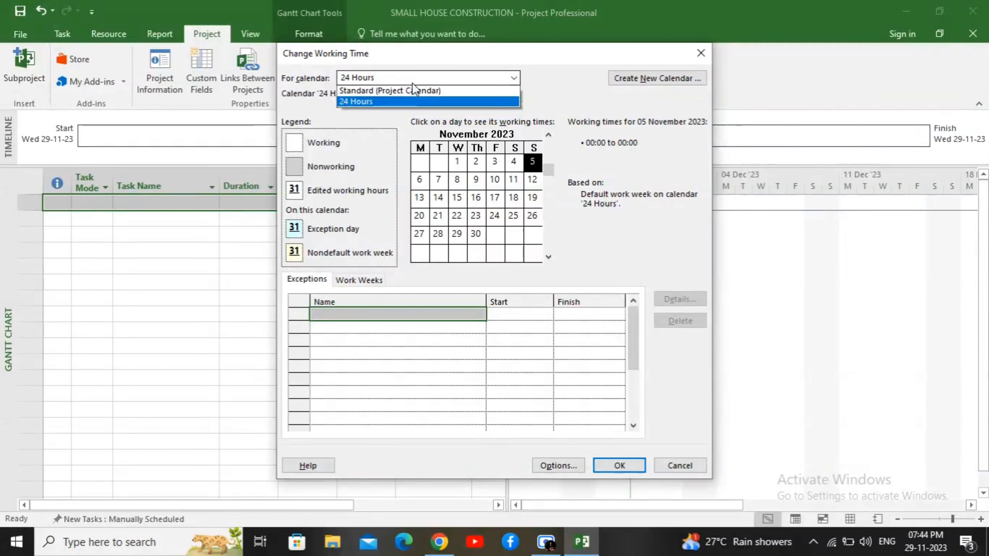
{"action": "left_click", "coordinate": [404, 111]}
{"action": "left_click", "coordinate": [405, 80]}
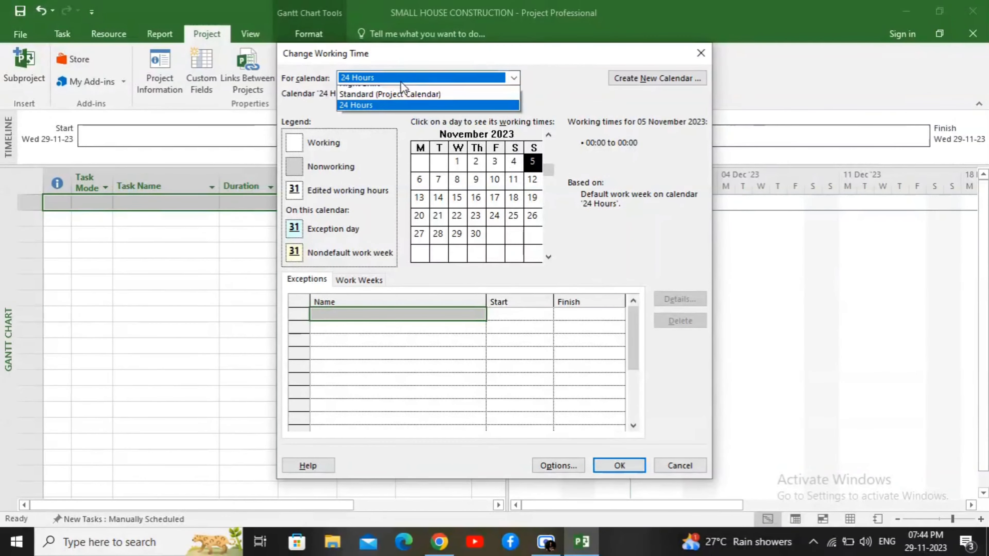
{"action": "left_click", "coordinate": [400, 99]}
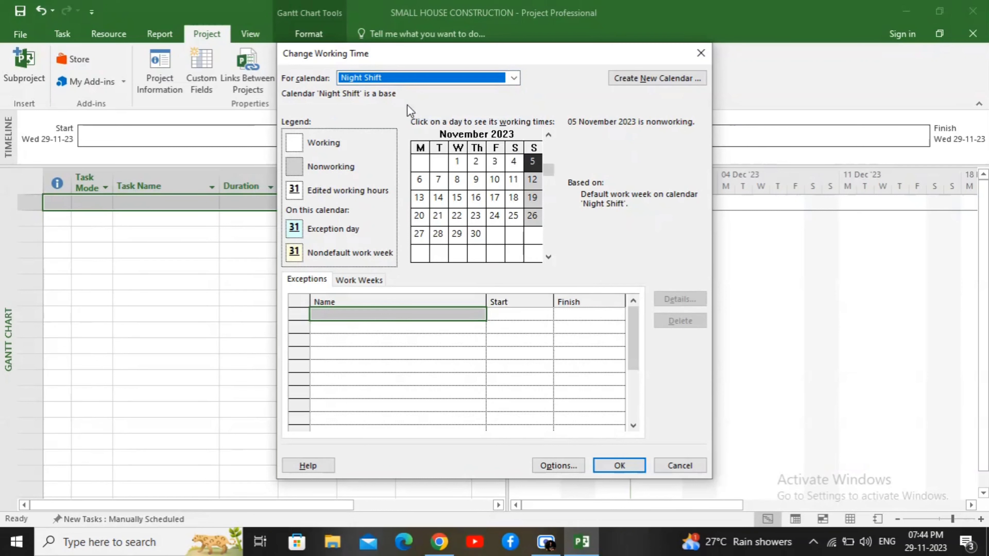
{"action": "left_click", "coordinate": [475, 181]}
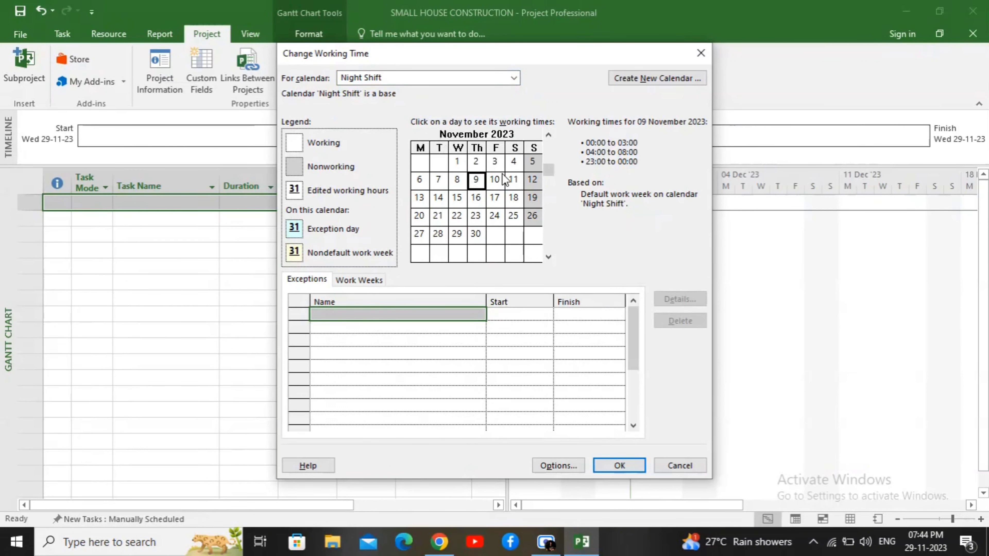
Return to the Standard project calendar and check the working times for 1, 4 and 2 November 2023.
{"action": "left_click", "coordinate": [401, 78]}
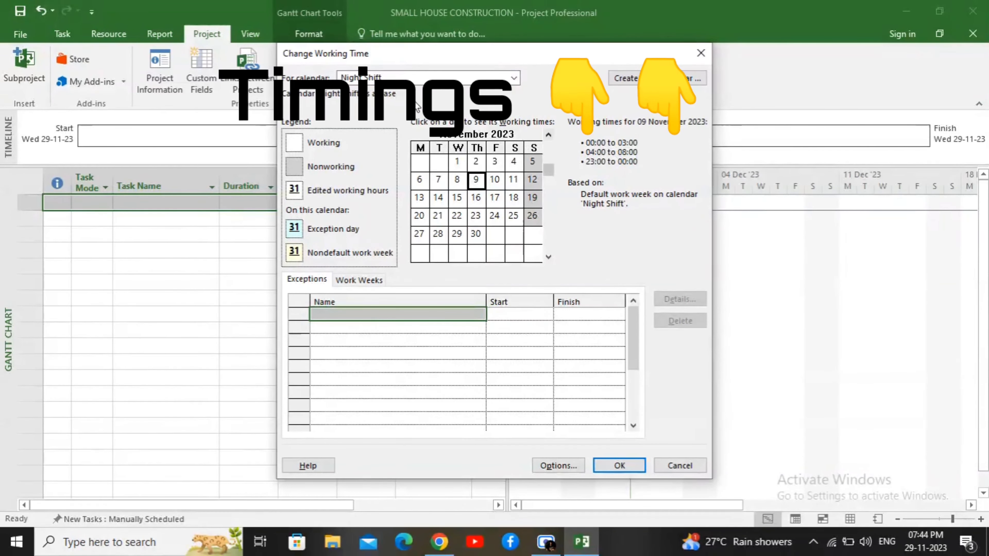
{"action": "left_click", "coordinate": [410, 113]}
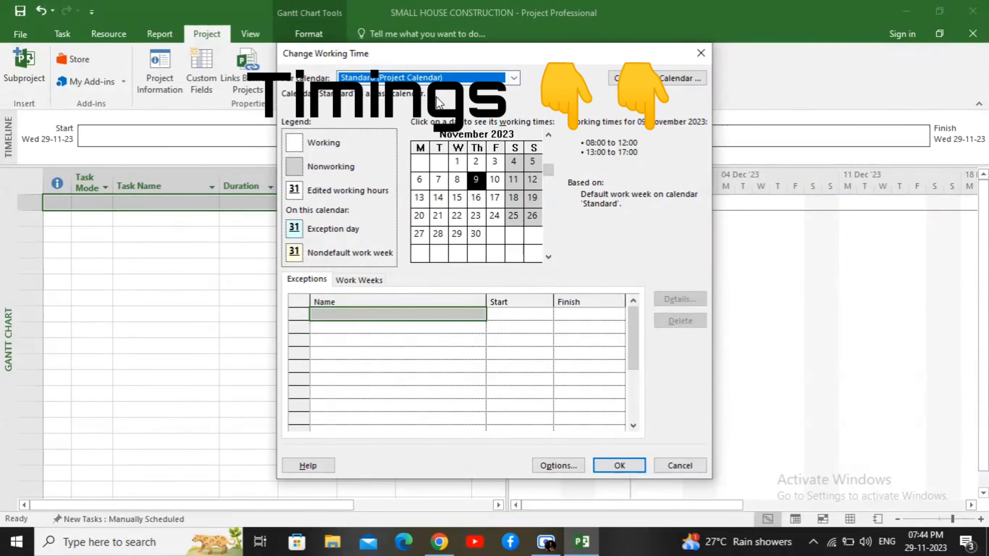
{"action": "left_click", "coordinate": [463, 161]}
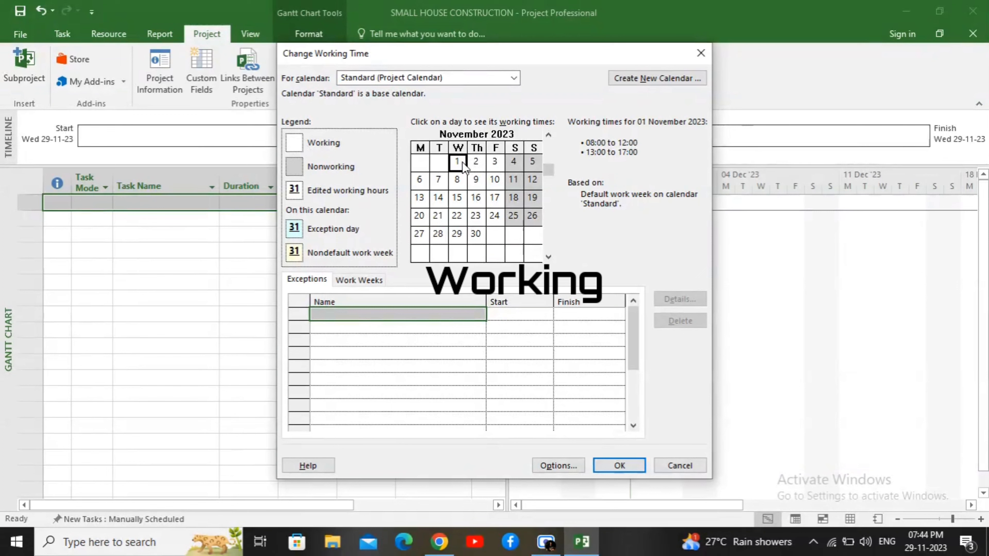
{"action": "left_click", "coordinate": [513, 163]}
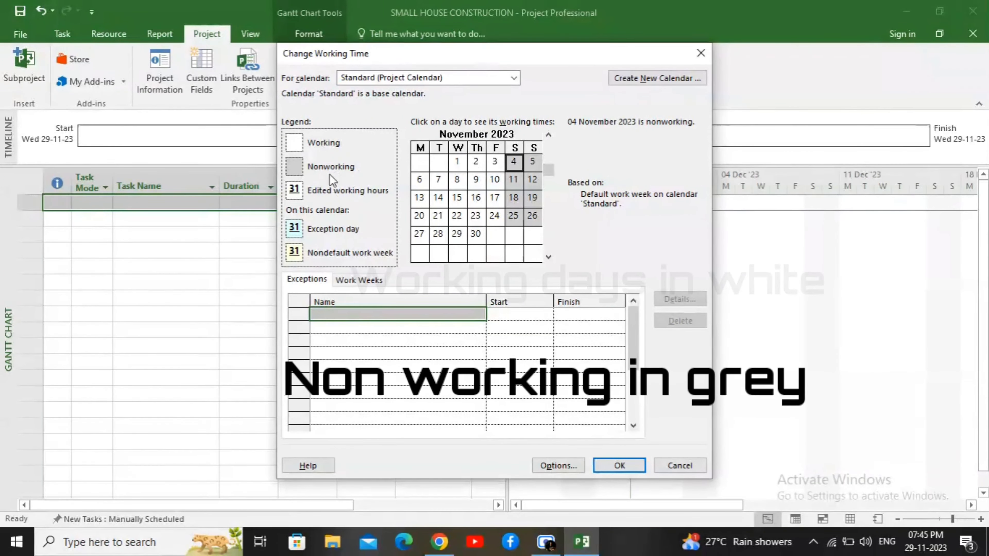
{"action": "left_click", "coordinate": [473, 165]}
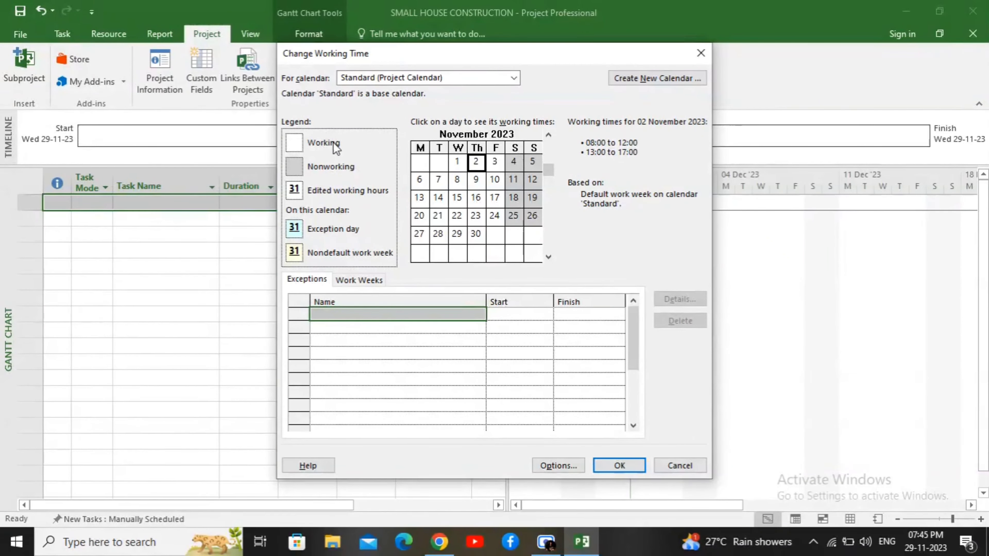
Create a new base calendar named SMALL HOUSE CONSTRUCTION as a copy of the Standard calendar.
{"action": "left_click", "coordinate": [638, 80]}
{"action": "type", "text": "SMALL HOUSE "}
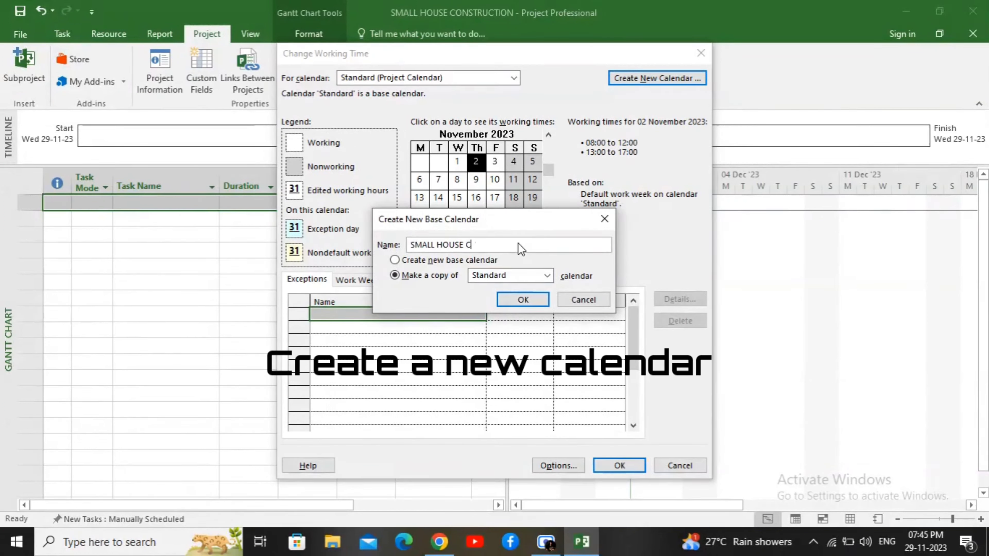
{"action": "type", "text": "CONSTRUCTION"}
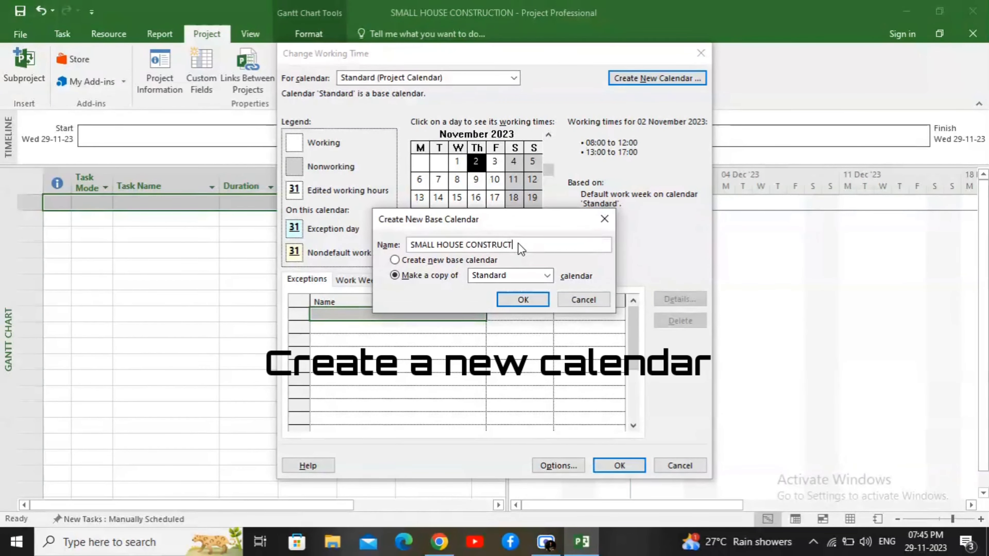
{"action": "left_click", "coordinate": [536, 304]}
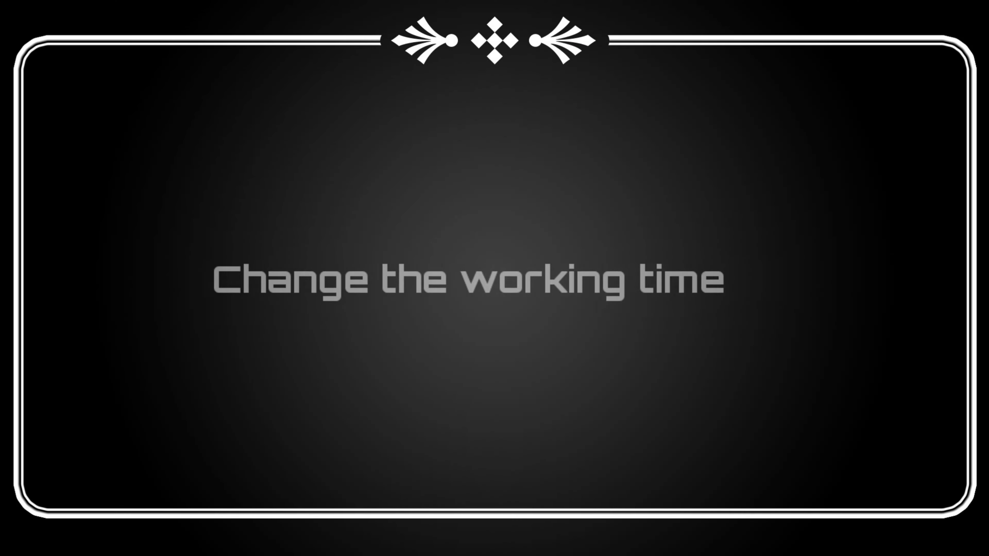
Open the details of the calendar's default work week and switch Monday through Friday to specific working times.
{"action": "left_click", "coordinate": [366, 282]}
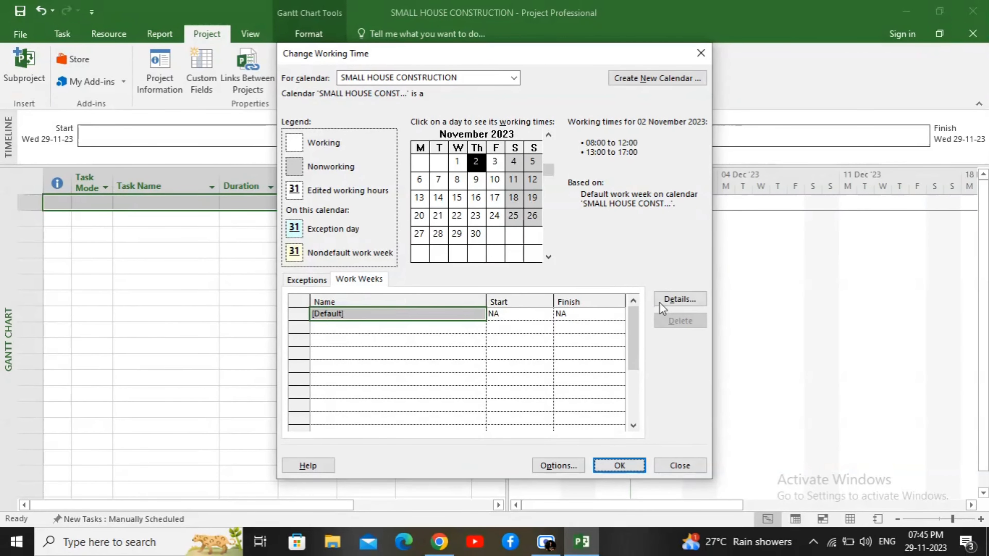
{"action": "left_click", "coordinate": [680, 301]}
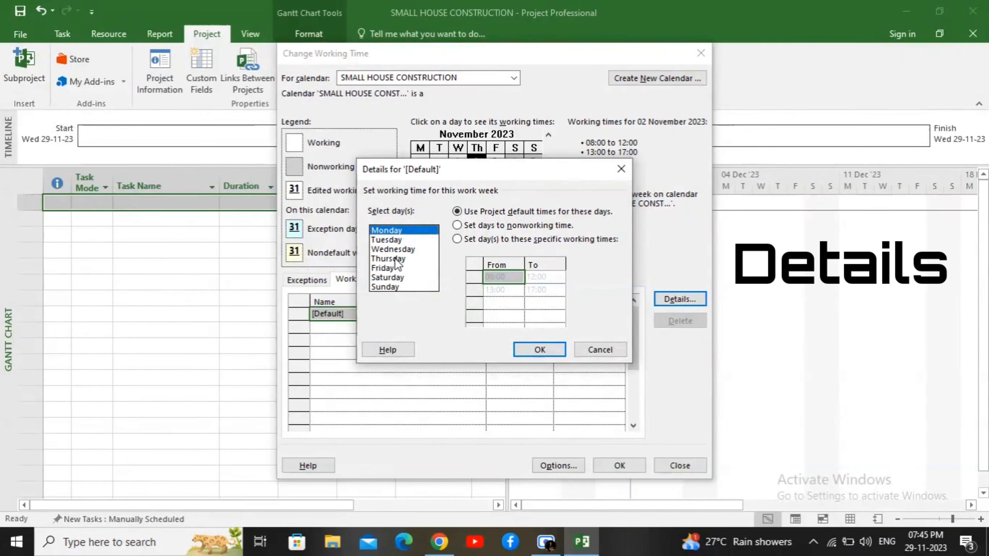
{"action": "left_click", "coordinate": [390, 268], "text": "shift"}
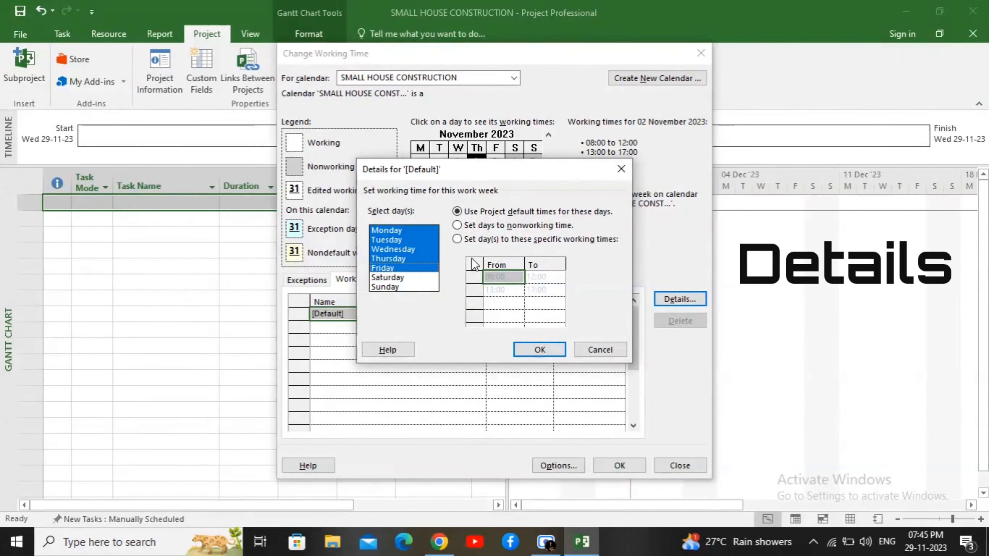
{"action": "left_click", "coordinate": [473, 240]}
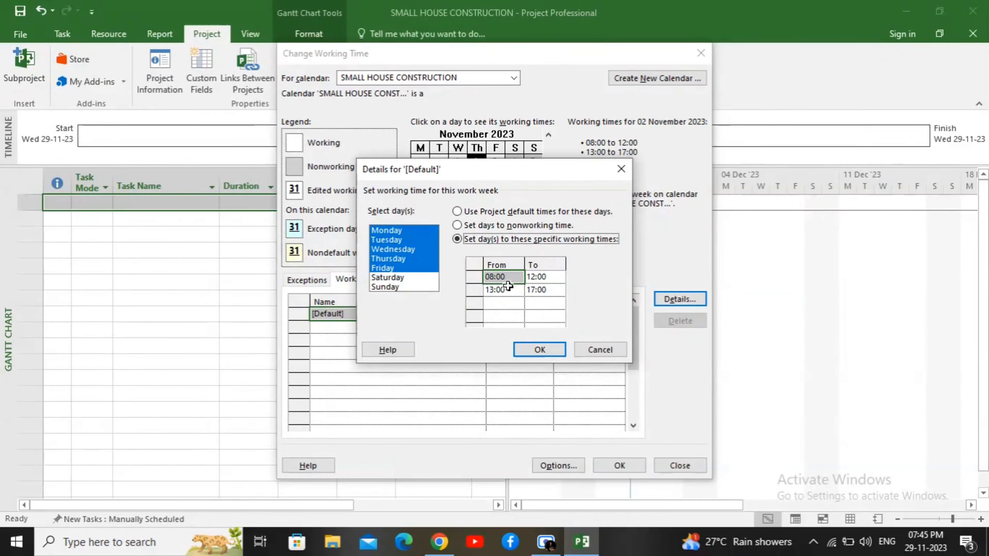
Set the first weekday working period to run from 09:00 to 13:00.
{"action": "left_click", "coordinate": [501, 275]}
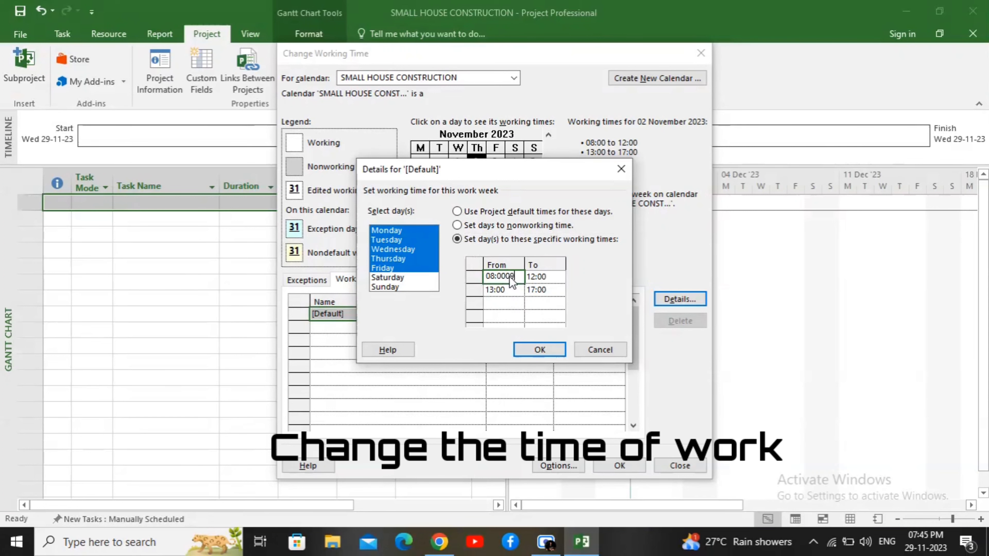
{"action": "key", "text": "BackSpace"}
{"action": "key", "text": "BackSpace"}
{"action": "key", "text": "BackSpace"}
{"action": "key", "text": "BackSpace"}
{"action": "type", "text": "9"}
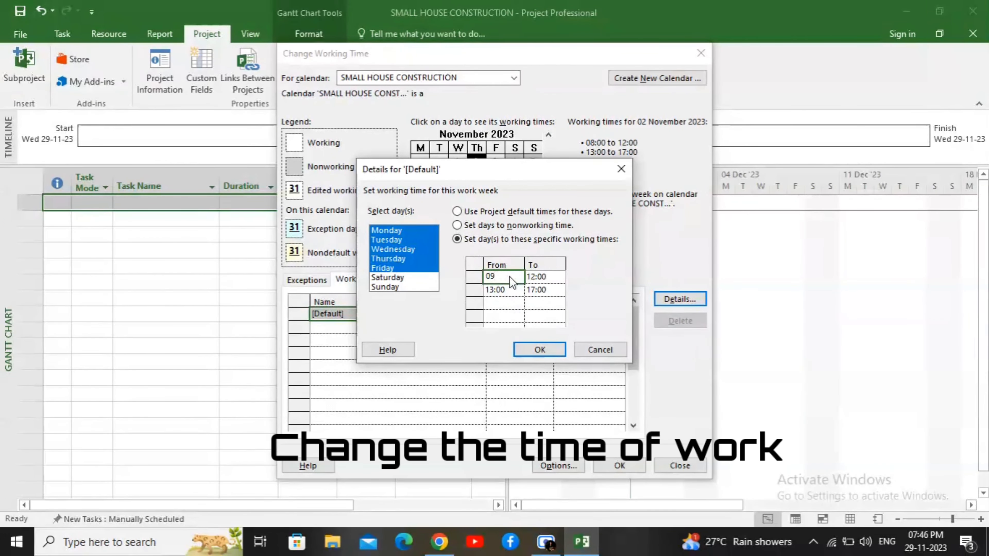
{"action": "left_click", "coordinate": [536, 278]}
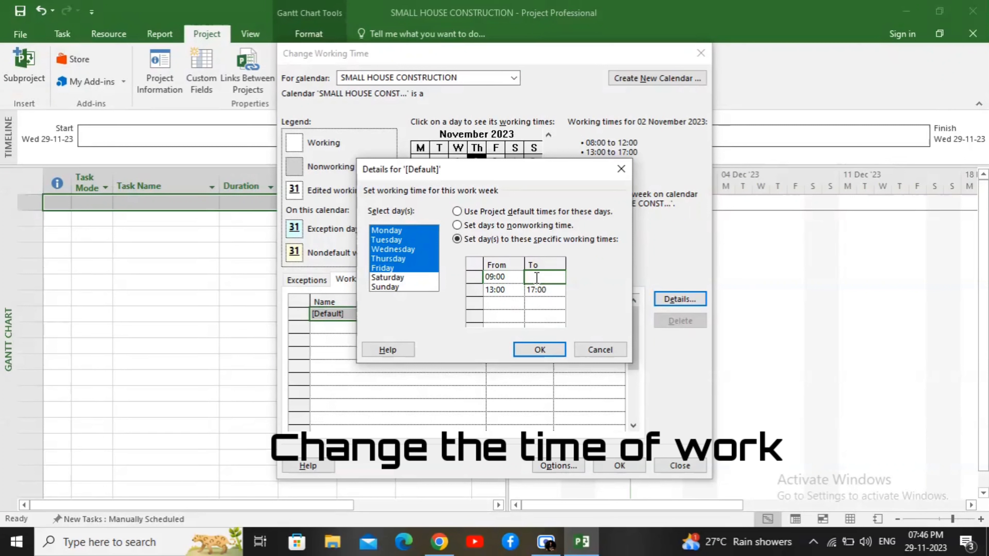
Set the second weekday working period to run from 14:00 to 18:00 and accept the work week details.
{"action": "left_click", "coordinate": [516, 291]}
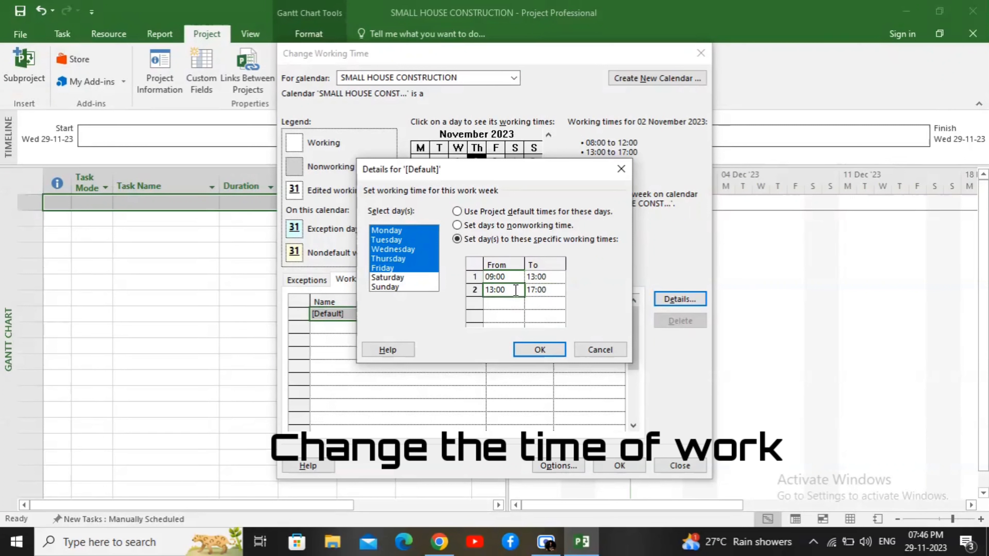
{"action": "key", "text": "BackSpace"}
{"action": "key", "text": "BackSpace"}
{"action": "key", "text": "BackSpace"}
{"action": "key", "text": "BackSpace"}
{"action": "type", "text": "4"}
{"action": "left_click", "coordinate": [557, 287]}
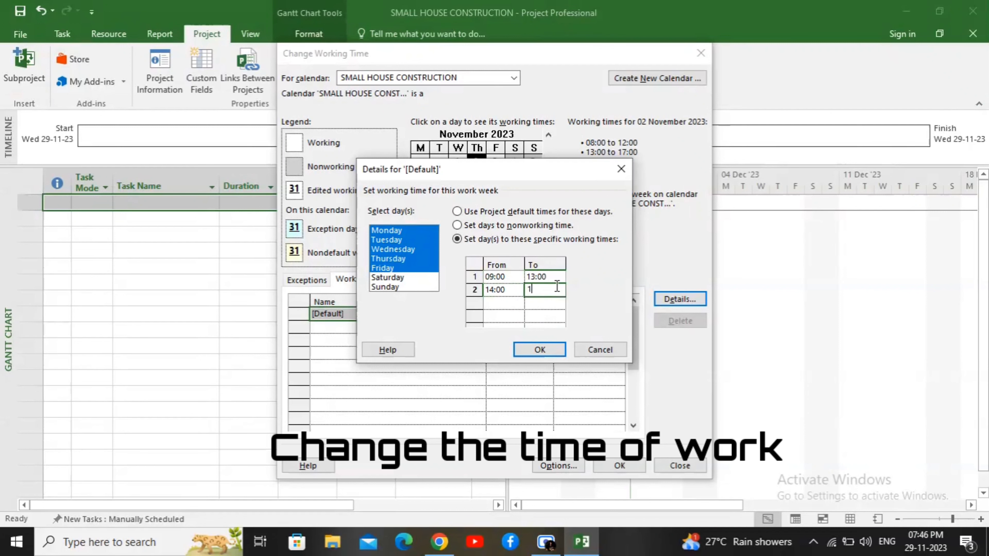
{"action": "type", "text": "18"}
{"action": "key", "text": "Return"}
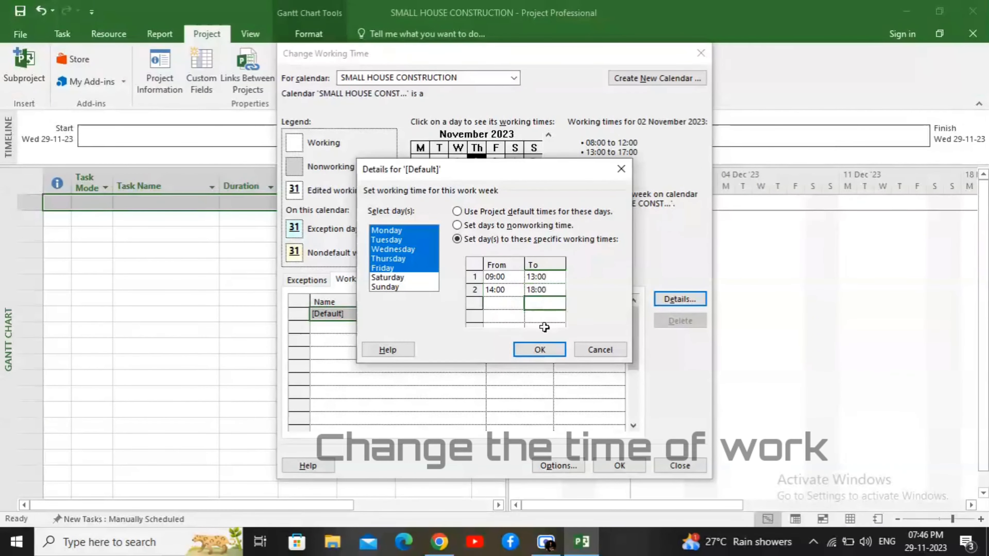
{"action": "left_click", "coordinate": [542, 350]}
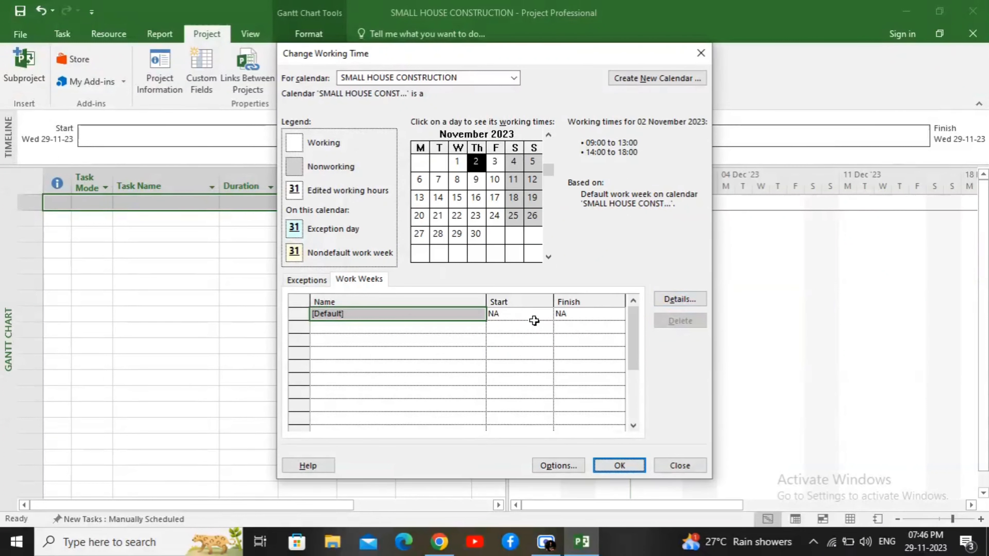
Check the new calendar's working times for the Thursdays 9, 16, 23 and 30 November and 7 December 2023.
{"action": "left_click", "coordinate": [476, 177]}
{"action": "left_click", "coordinate": [476, 197]}
{"action": "left_click", "coordinate": [475, 217]}
{"action": "left_click", "coordinate": [477, 231]}
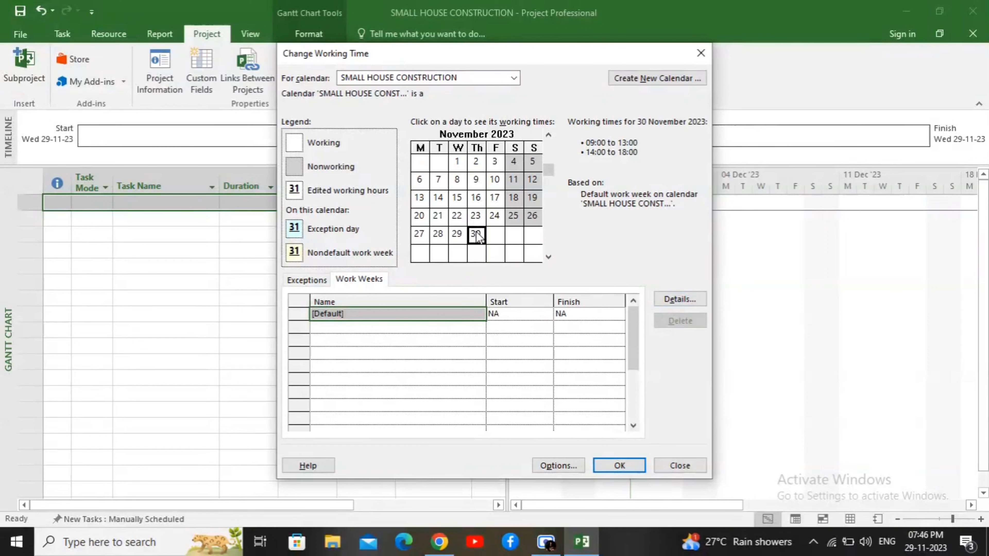
{"action": "left_click", "coordinate": [548, 257]}
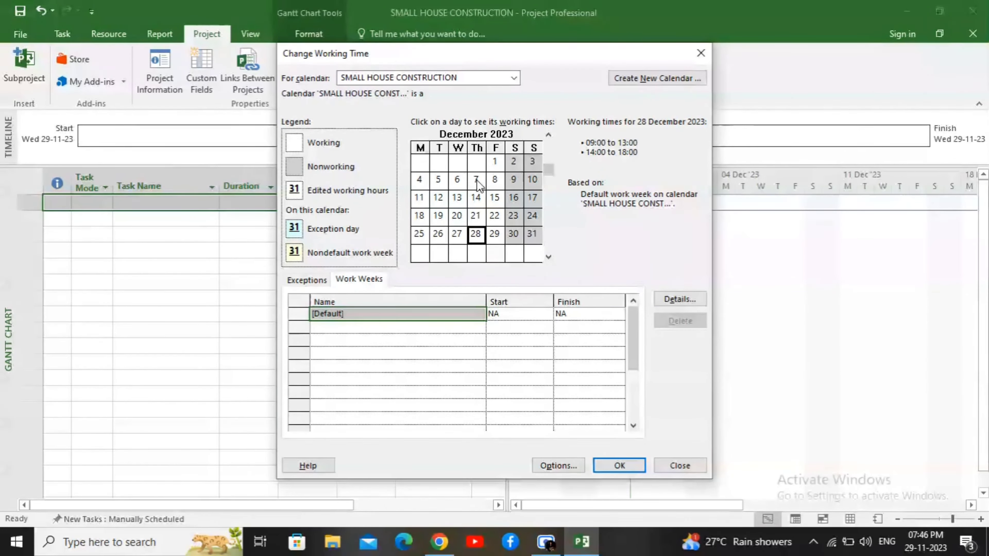
{"action": "left_click", "coordinate": [478, 183]}
{"action": "left_click", "coordinate": [548, 135]}
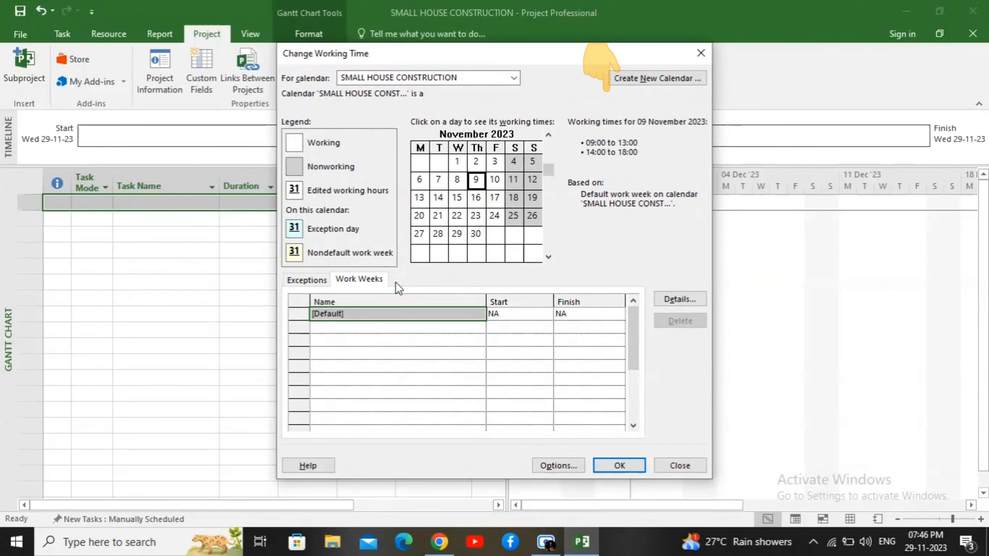
Add a calendar exception named CHRISTMAS HOLIDAY to the SMALL HOUSE CONSTRUCTION calendar.
{"action": "left_click", "coordinate": [328, 311]}
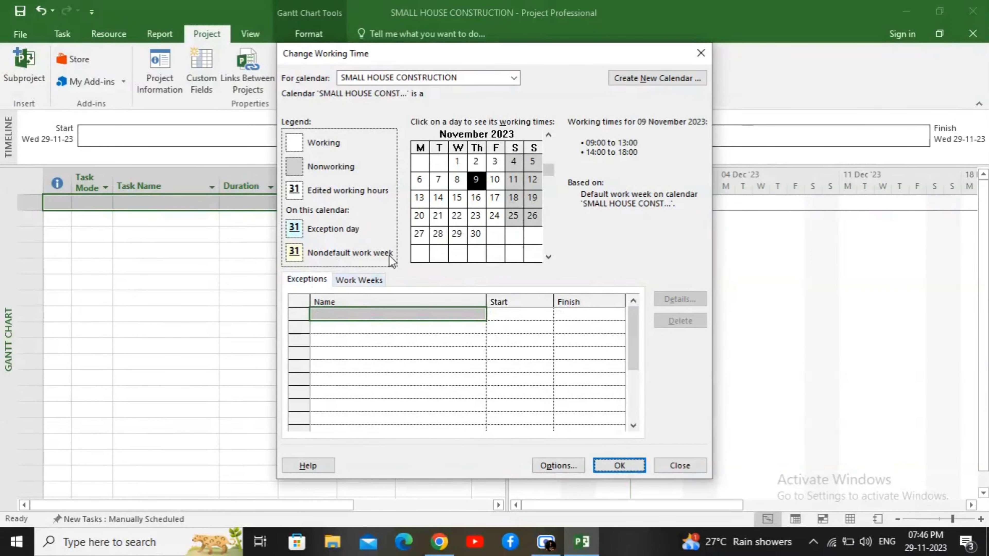
{"action": "left_click", "coordinate": [549, 257]}
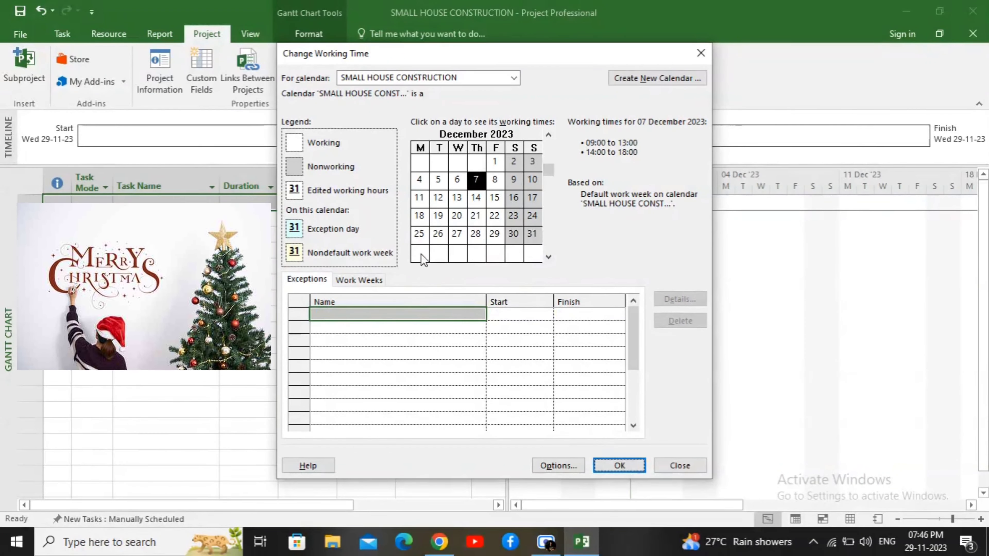
{"action": "left_click", "coordinate": [370, 315]}
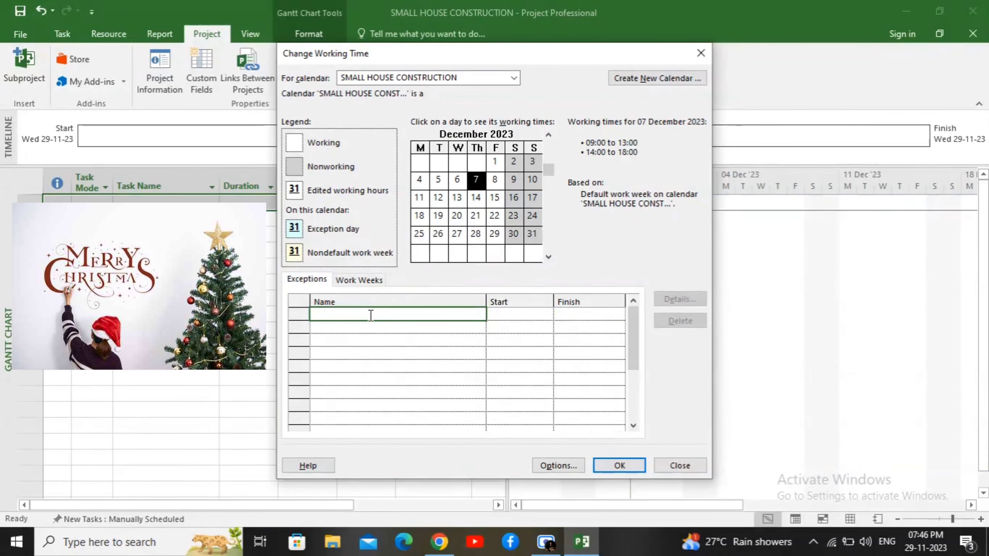
{"action": "type", "text": "CHRI"}
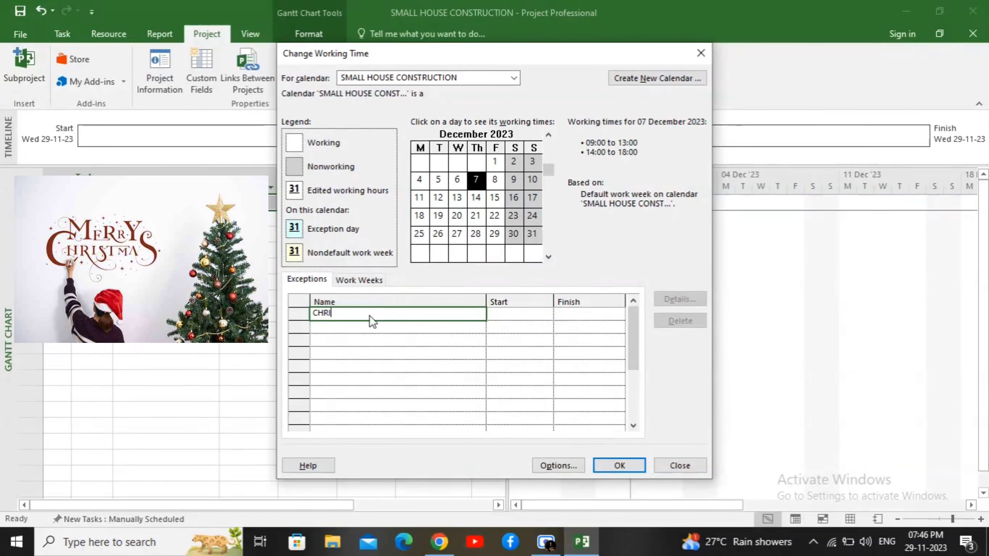
{"action": "type", "text": "STMAS"}
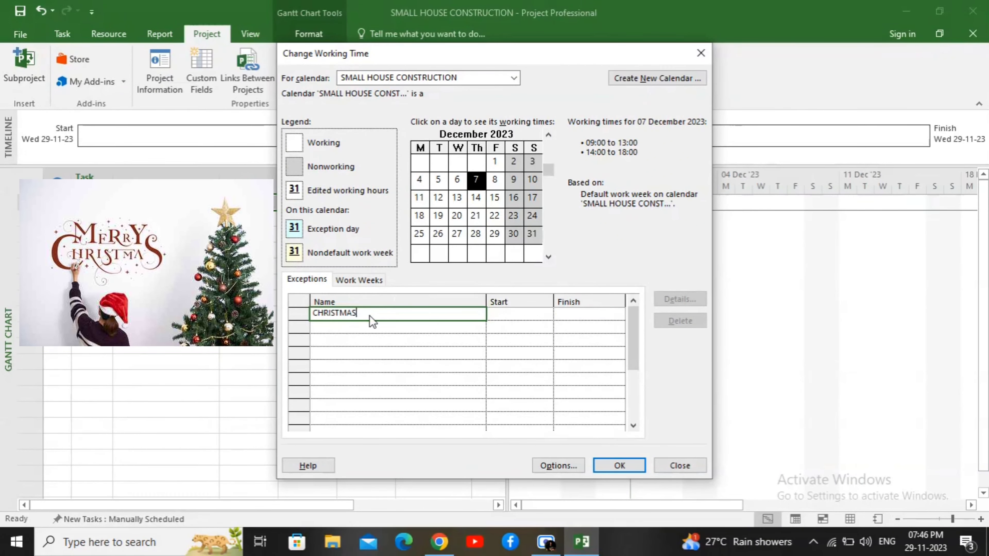
{"action": "type", "text": " HOLIDAY"}
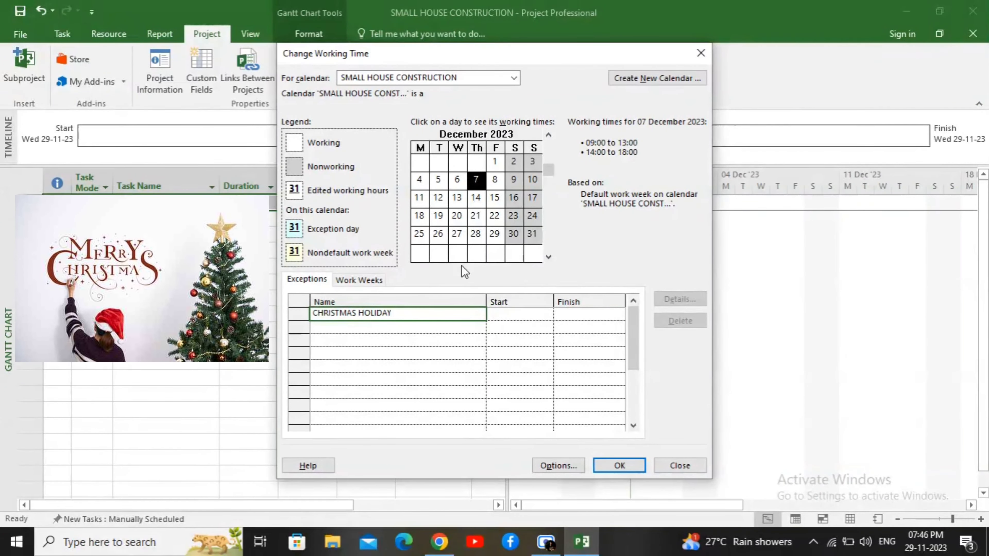
{"action": "left_click", "coordinate": [504, 313]}
Set the CHRISTMAS HOLIDAY exception to start and finish on 25-12-2023.
{"action": "left_click", "coordinate": [420, 235]}
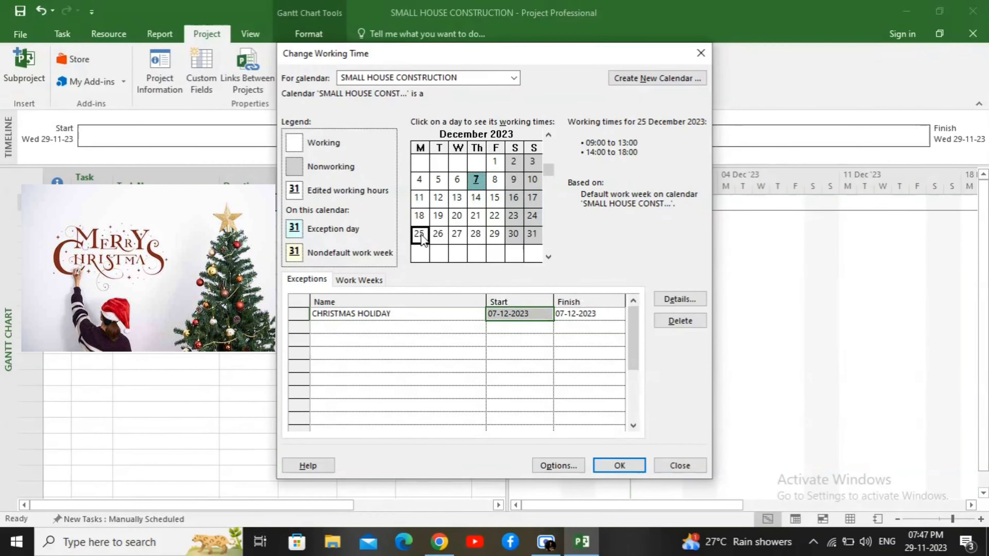
{"action": "left_click", "coordinate": [529, 314]}
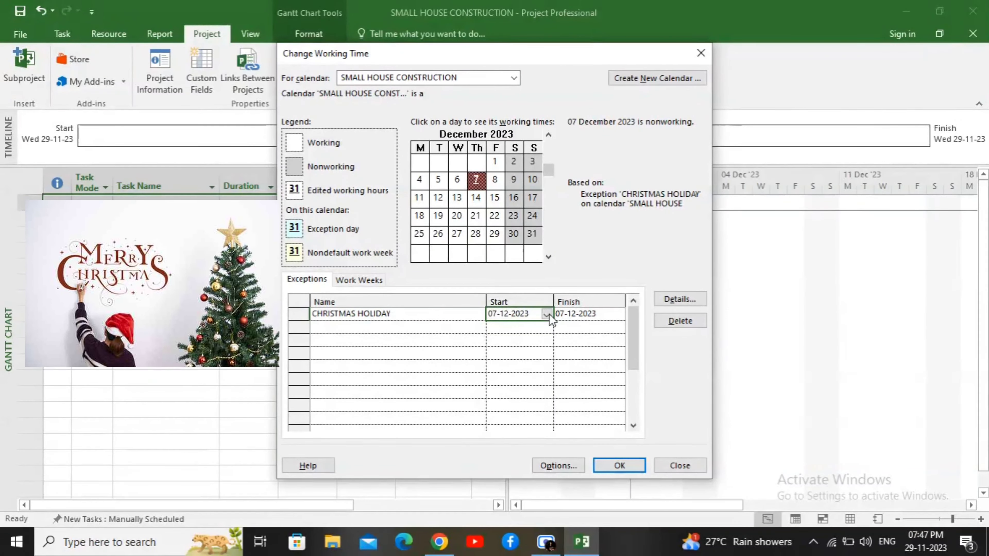
{"action": "left_click", "coordinate": [547, 314]}
{"action": "left_click", "coordinate": [439, 401]}
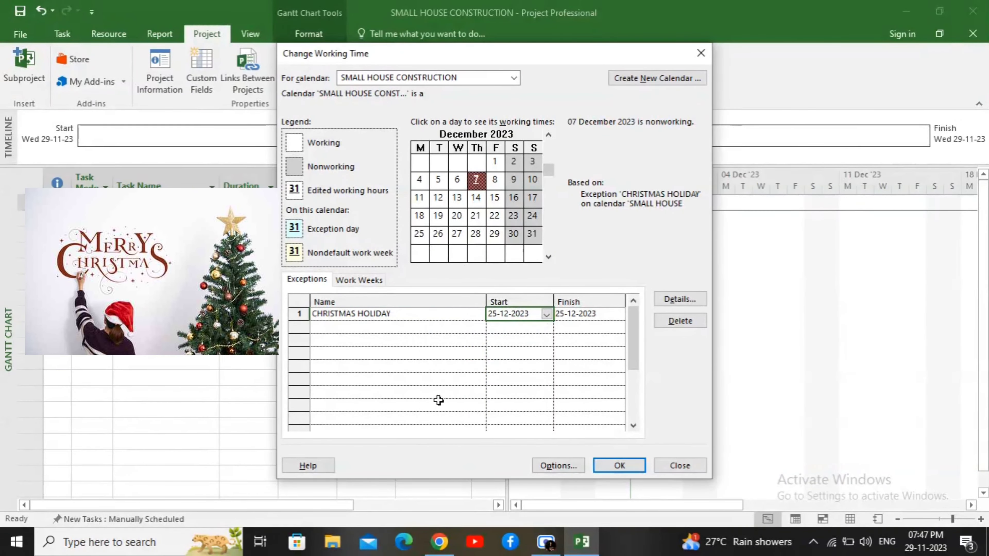
{"action": "left_click", "coordinate": [593, 317]}
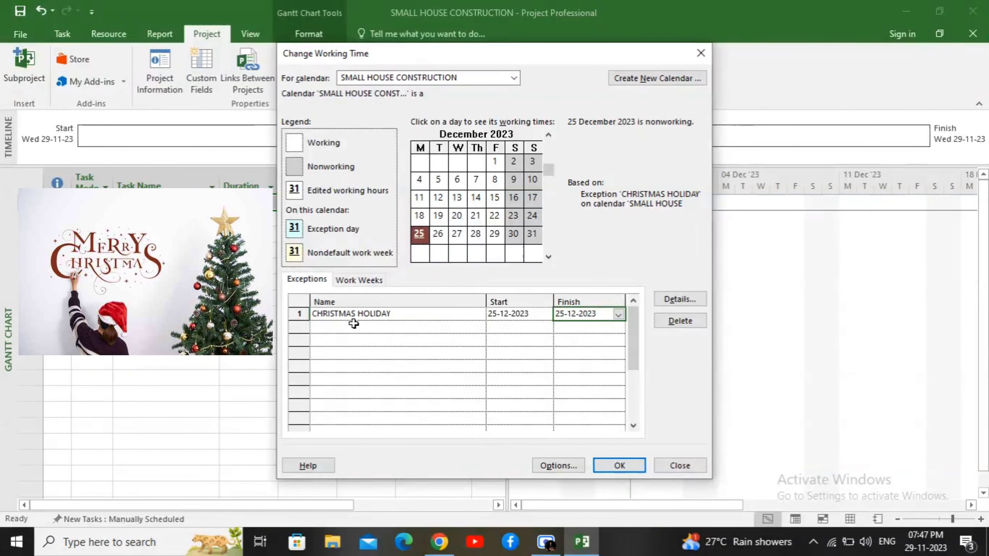
Add a second exception named REPUBLIC DAY that starts and finishes on 26-01-2024.
{"action": "left_click", "coordinate": [327, 326]}
{"action": "left_click", "coordinate": [326, 325]}
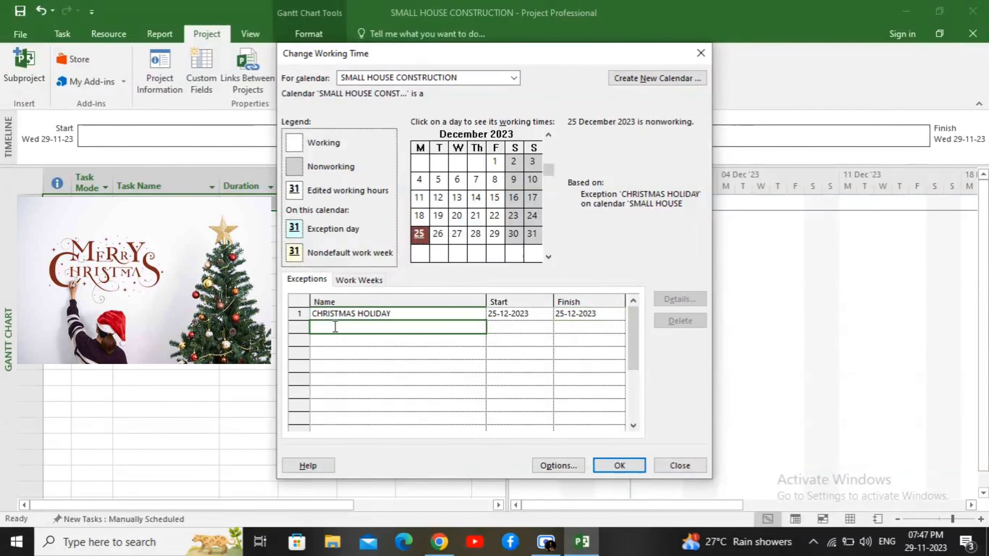
{"action": "type", "text": "REPUB"}
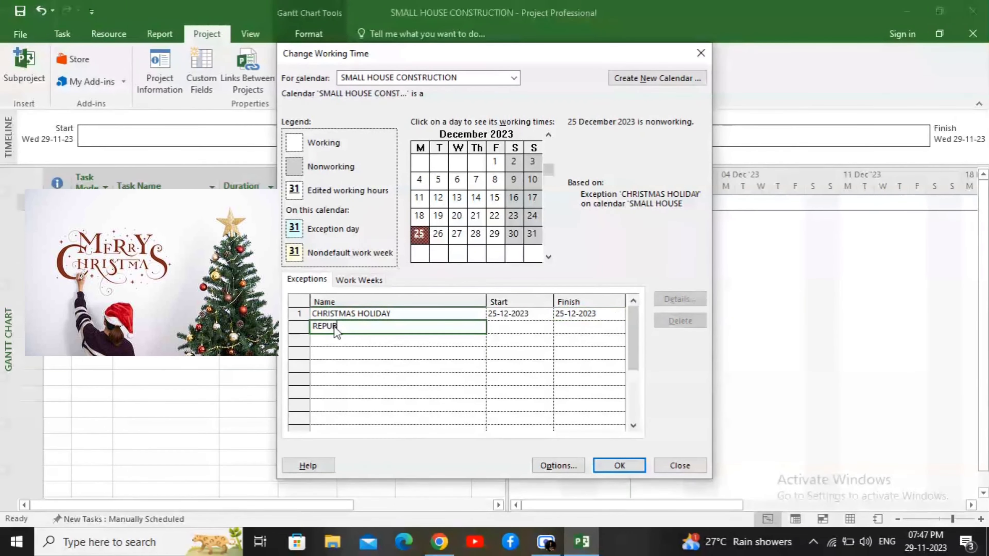
{"action": "type", "text": "LIC DAY"}
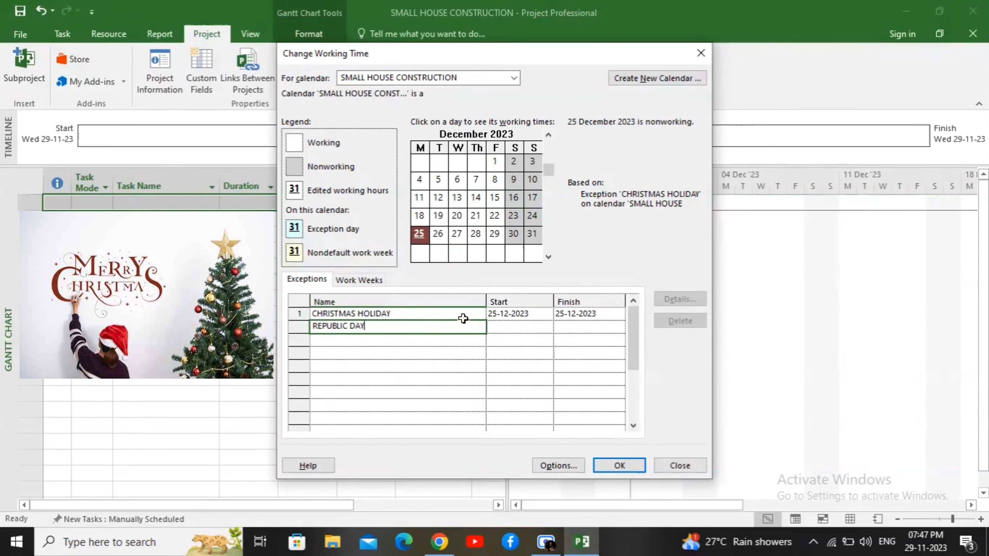
{"action": "left_click", "coordinate": [515, 327]}
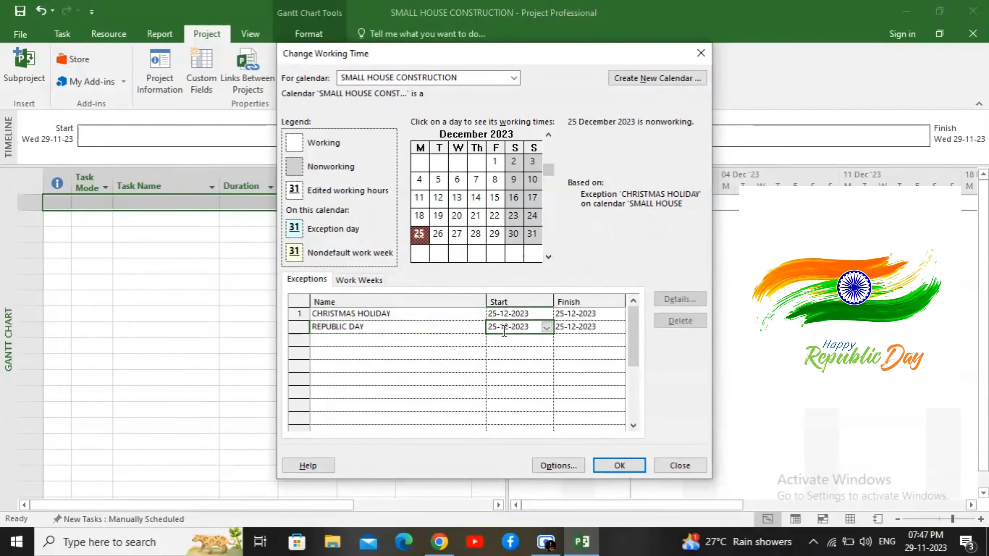
{"action": "left_click", "coordinate": [546, 328]}
{"action": "left_click", "coordinate": [544, 341]}
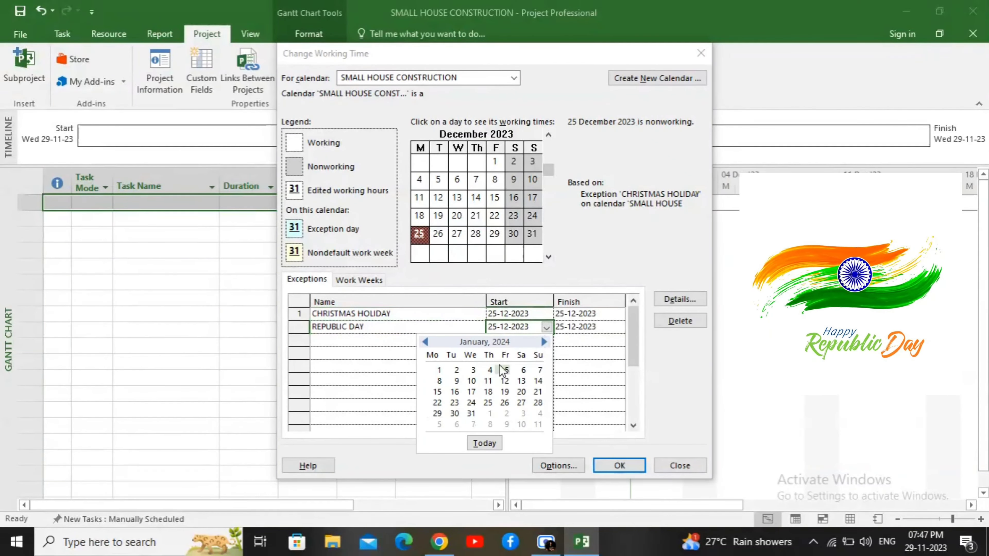
{"action": "left_click", "coordinate": [505, 402]}
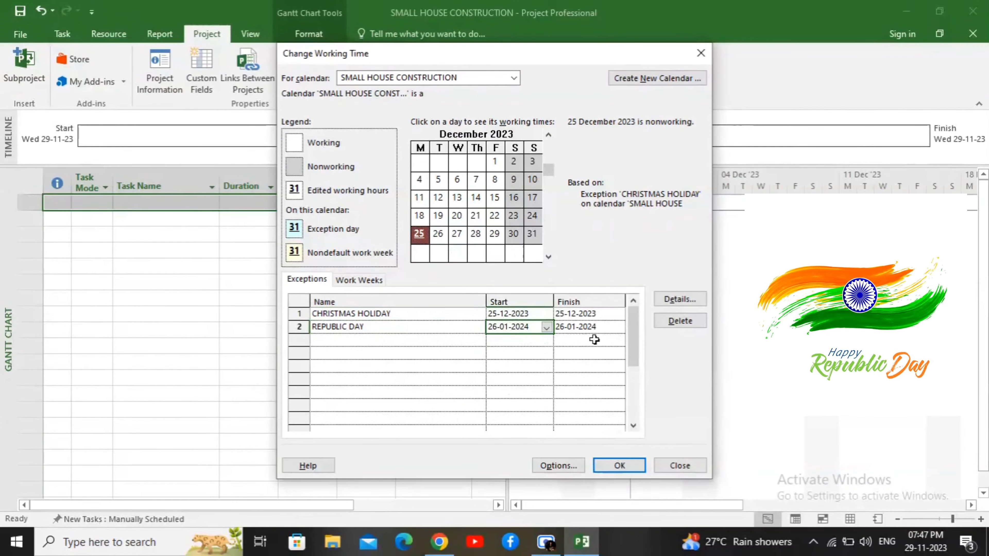
Check the working status of 25 December 2023 on the calendar.
{"action": "left_click", "coordinate": [444, 343]}
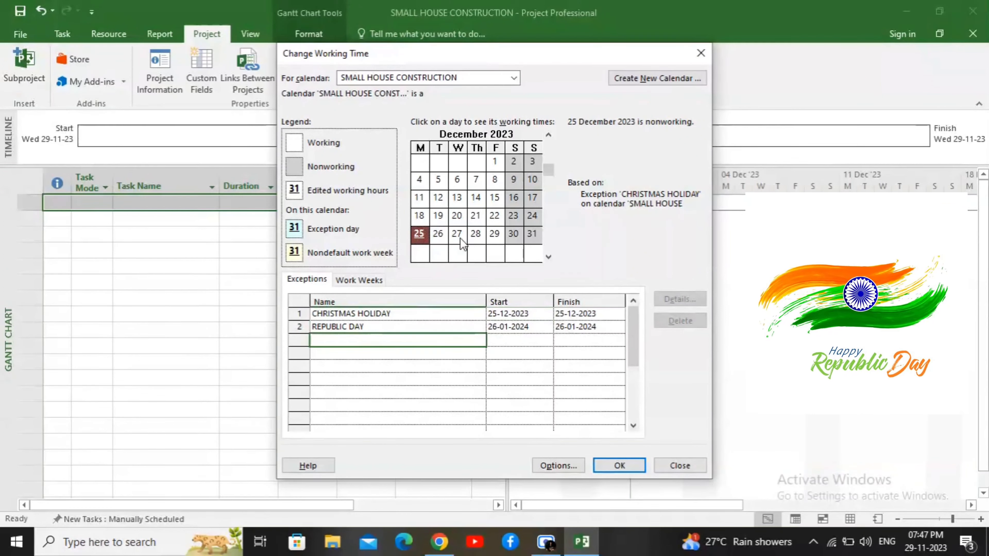
{"action": "left_click", "coordinate": [421, 234]}
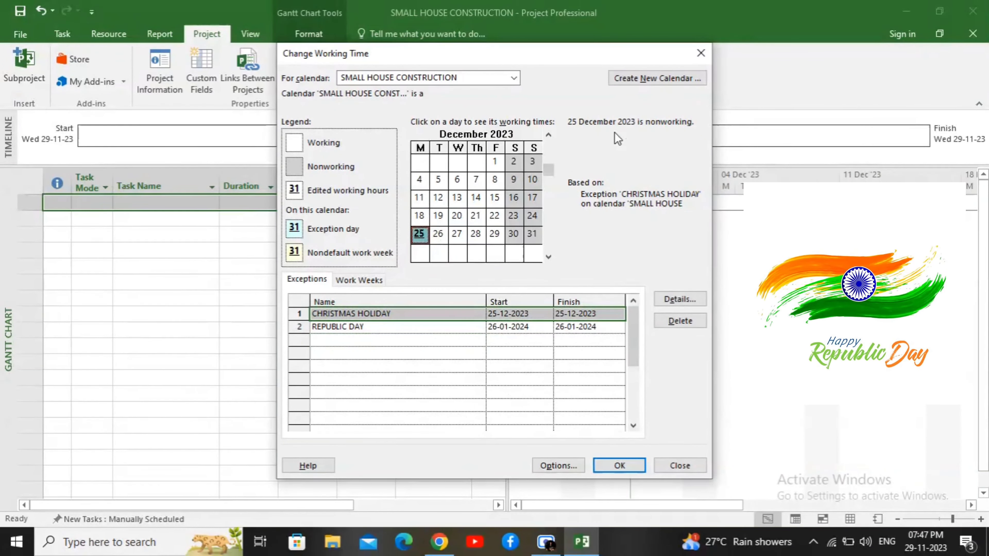
Check the working status of 26 January 2024 on the calendar.
{"action": "left_click", "coordinate": [549, 256]}
{"action": "left_click", "coordinate": [495, 215]}
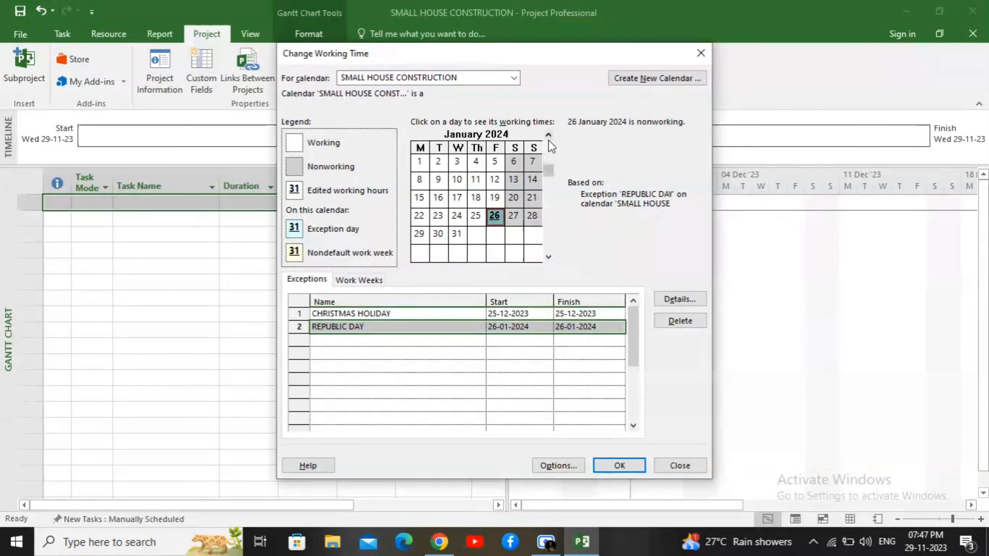
{"action": "left_click", "coordinate": [549, 137]}
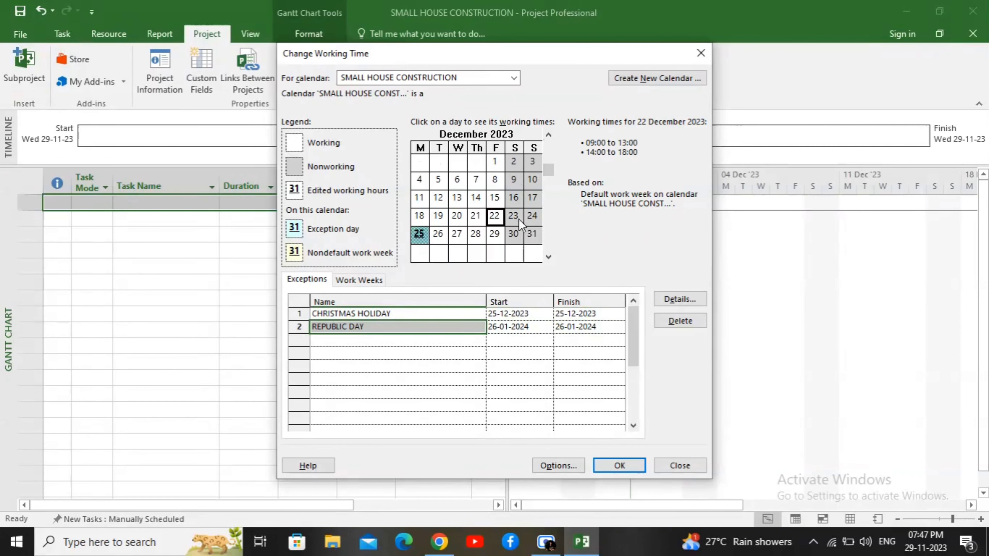
Add a third calendar exception named SATURDAYS OF DECEMBER.
{"action": "left_click", "coordinate": [330, 342]}
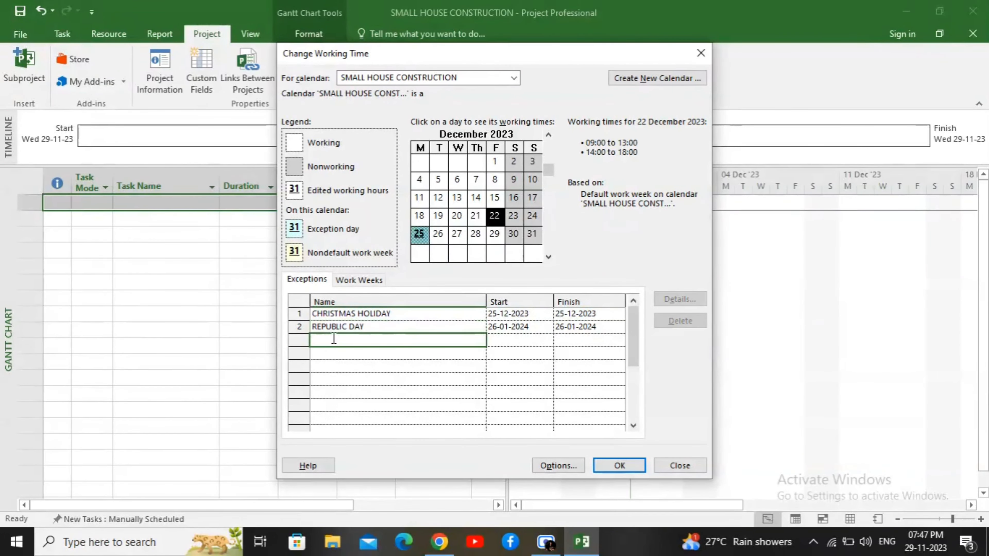
{"action": "type", "text": "SATURDAYS OF DECEMBER"}
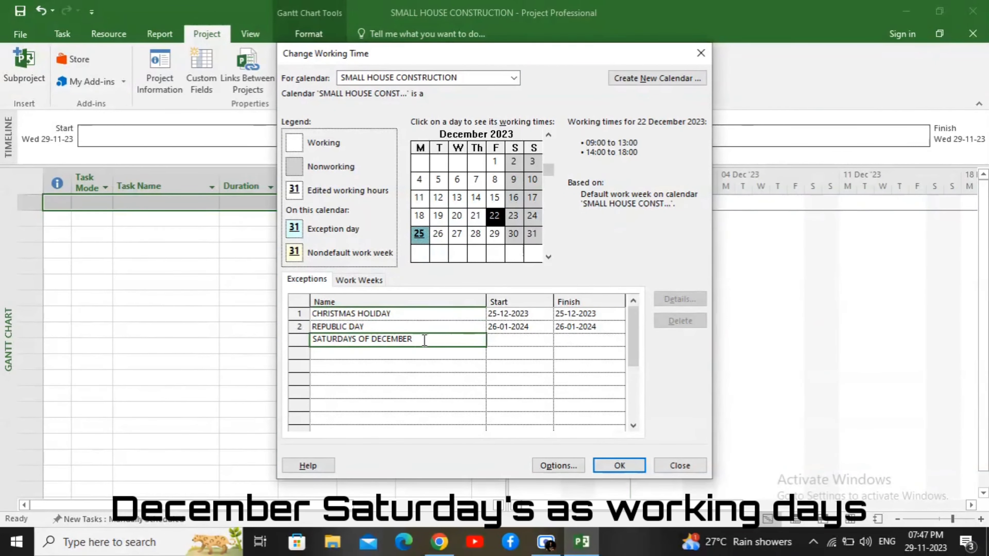
{"action": "key", "text": "Return"}
Make the SATURDAYS OF DECEMBER exception recur weekly on Saturday.
{"action": "left_click", "coordinate": [442, 340]}
{"action": "double_click", "coordinate": [442, 341]}
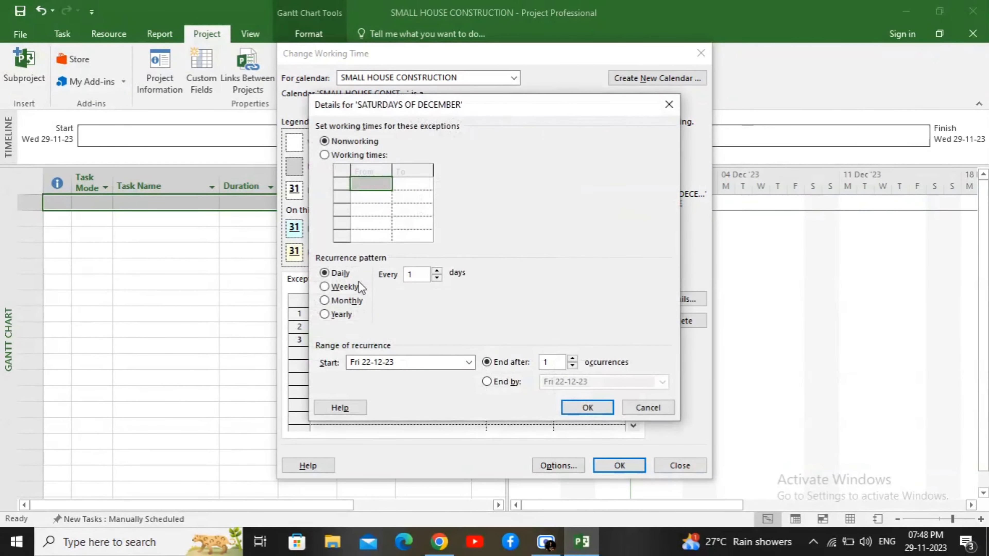
{"action": "left_click", "coordinate": [343, 286]}
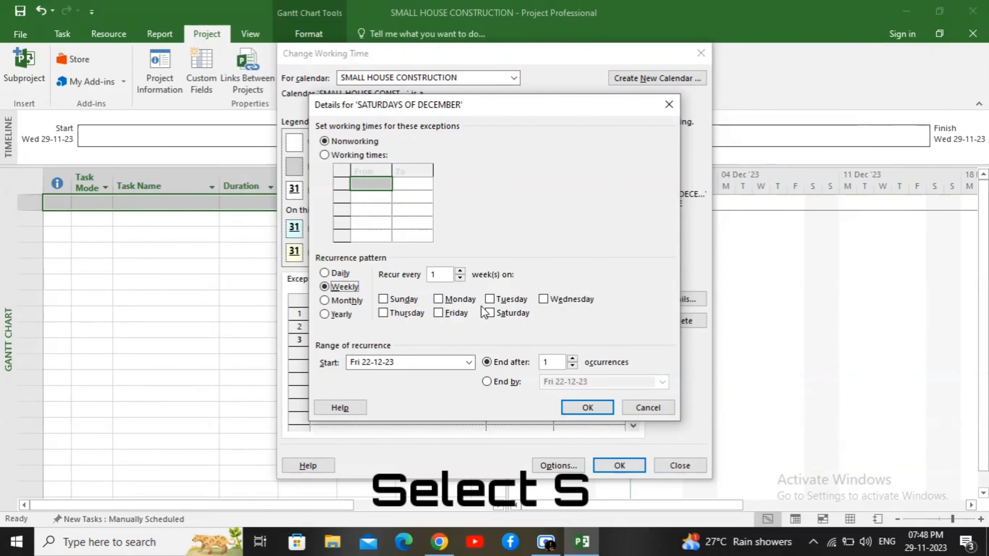
{"action": "left_click", "coordinate": [489, 313]}
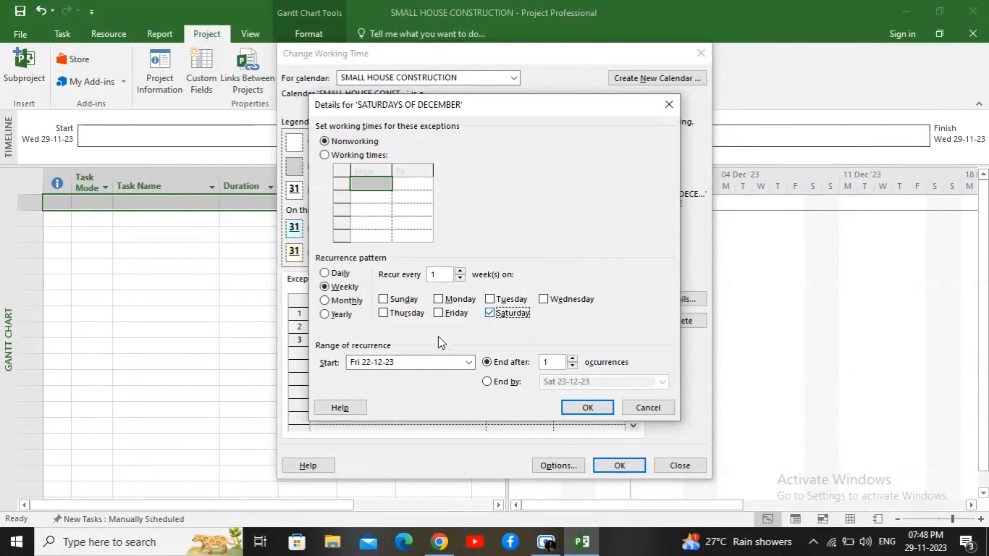
Run the exception's recurrence from 01-12-23 to 31-12-23 and make its days working, with hours 09:00 to 13:00 and 14:00 to 18:00.
{"action": "left_click", "coordinate": [468, 362]}
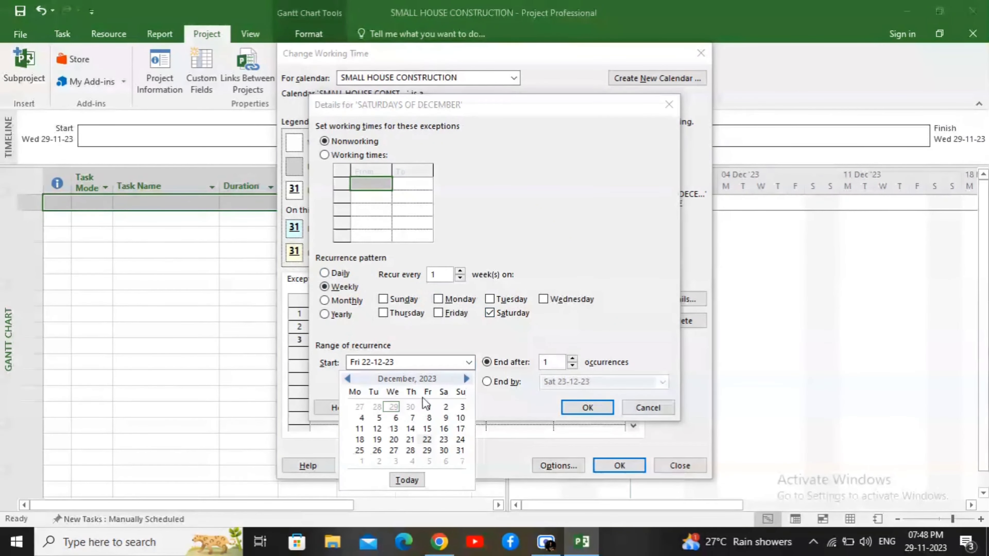
{"action": "left_click", "coordinate": [427, 406]}
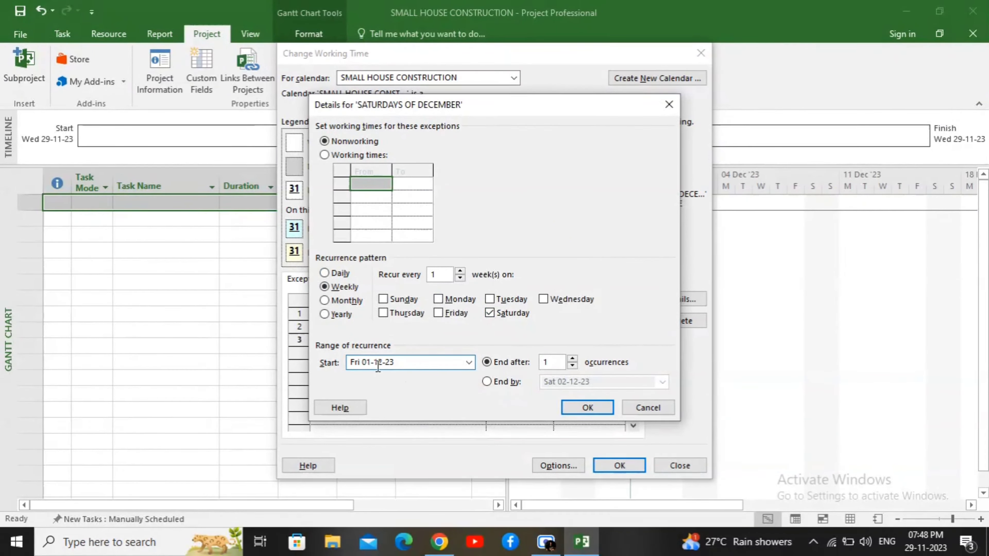
{"action": "left_click", "coordinate": [503, 382]}
{"action": "left_click", "coordinate": [662, 382]}
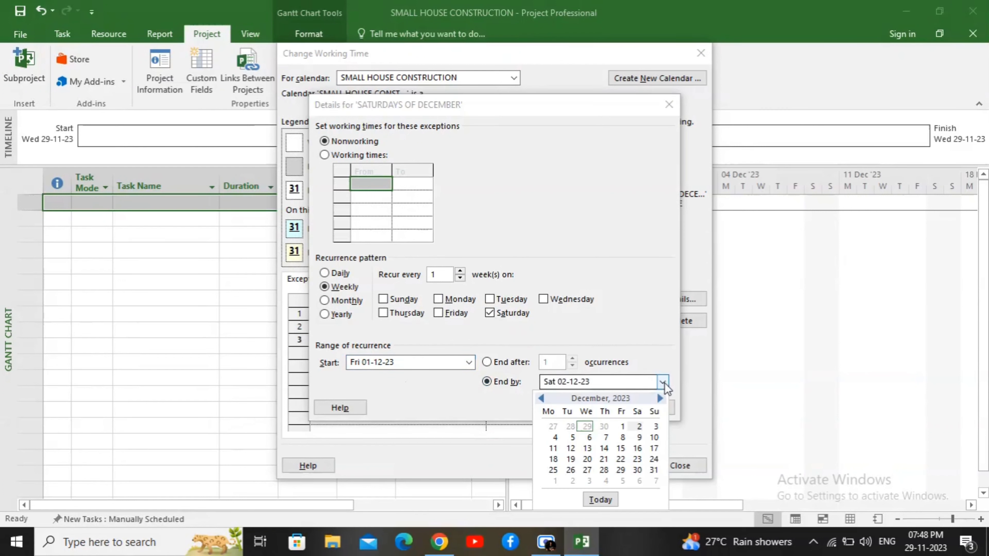
{"action": "left_click", "coordinate": [654, 470]}
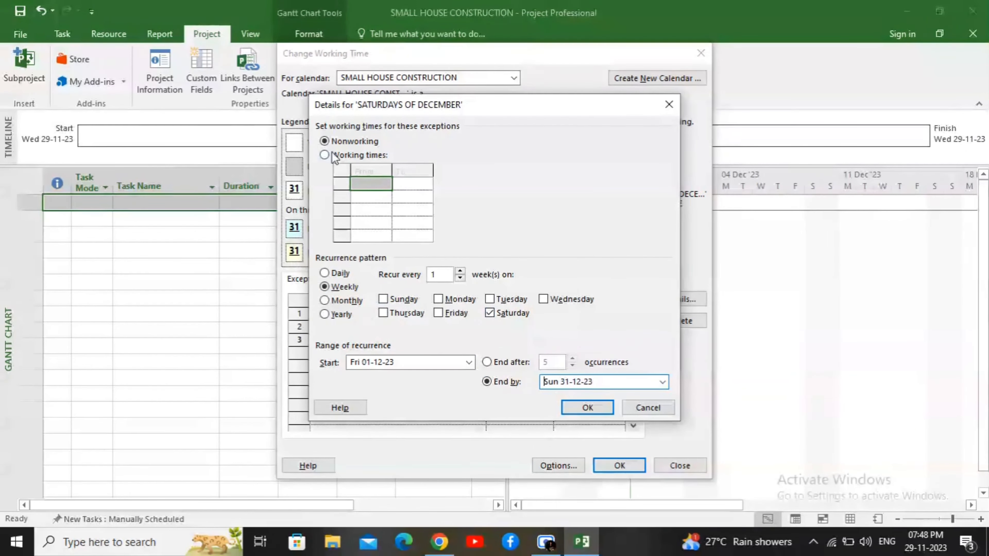
{"action": "left_click", "coordinate": [325, 155]}
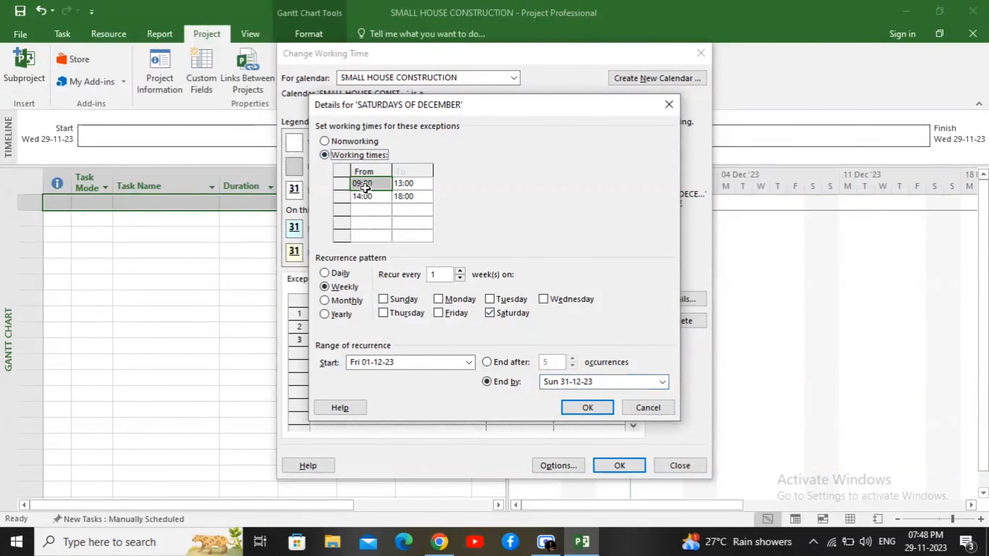
{"action": "left_click", "coordinate": [573, 410]}
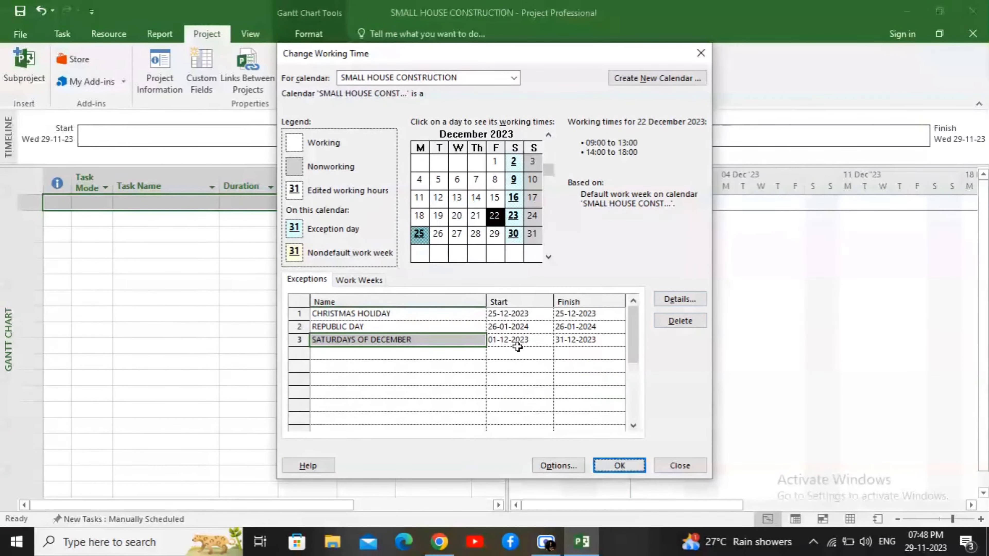
Check the working times of Saturday 2 December 2023 and look through the neighbouring month.
{"action": "left_click", "coordinate": [521, 163]}
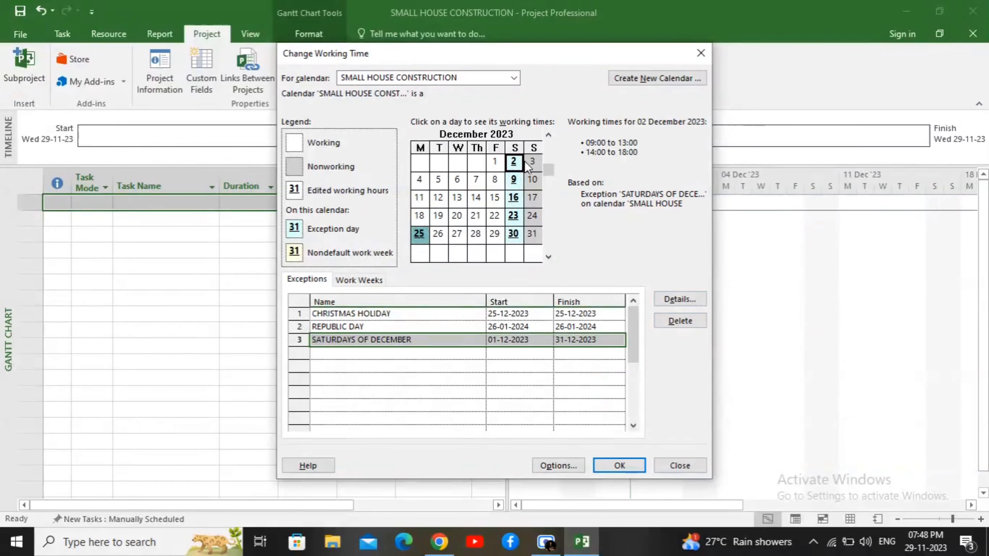
{"action": "left_click", "coordinate": [549, 256]}
{"action": "left_click", "coordinate": [548, 136]}
Set the project's default start time to 09:00 and default end time to 18:00 in the schedule options.
{"action": "left_click", "coordinate": [573, 460]}
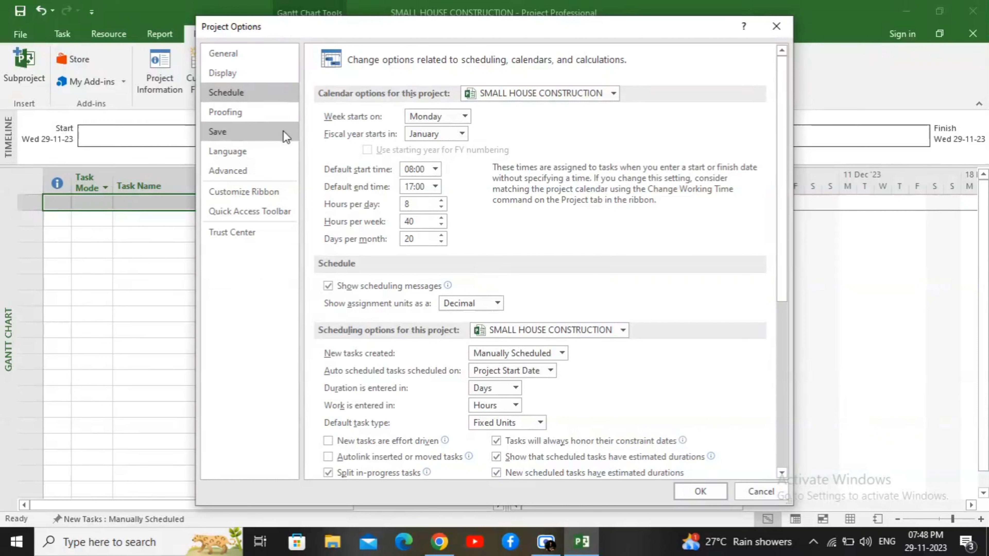
{"action": "left_click", "coordinate": [440, 168]}
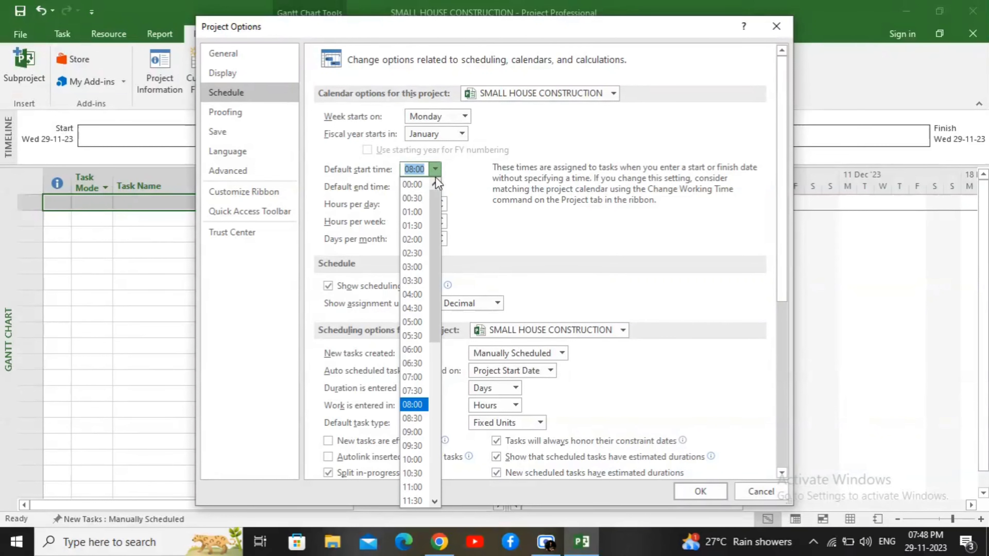
{"action": "left_click", "coordinate": [405, 431]}
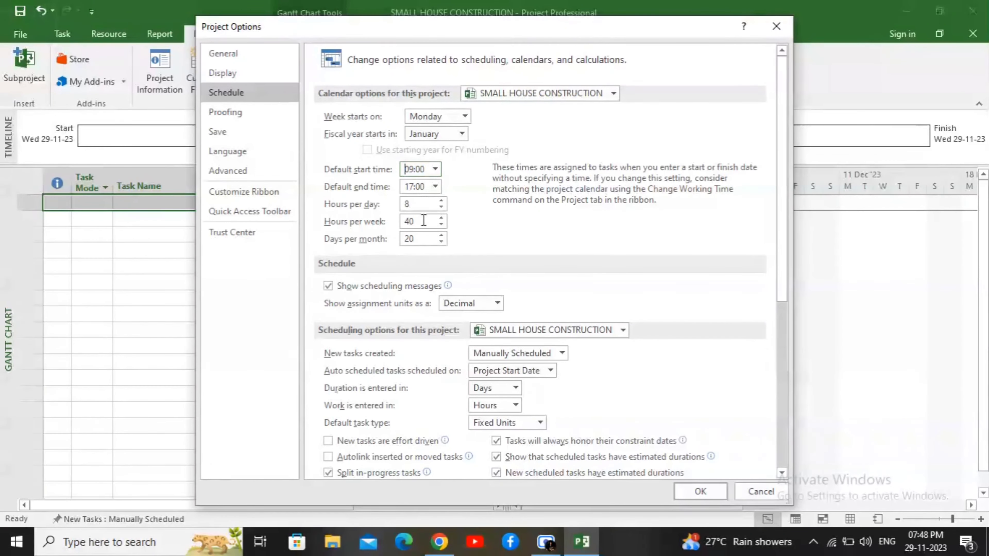
{"action": "left_click", "coordinate": [435, 187]}
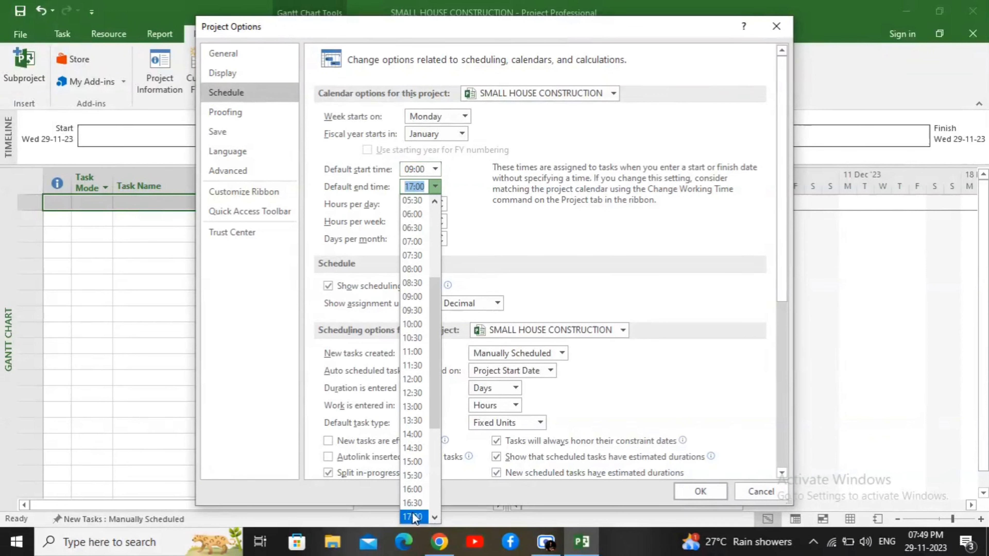
{"action": "left_click", "coordinate": [435, 518]}
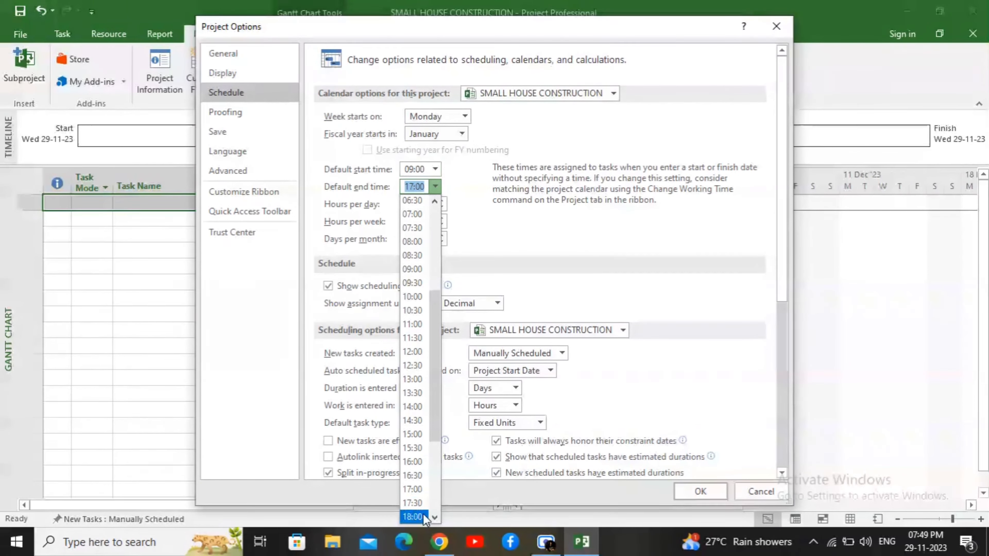
{"action": "left_click", "coordinate": [421, 514]}
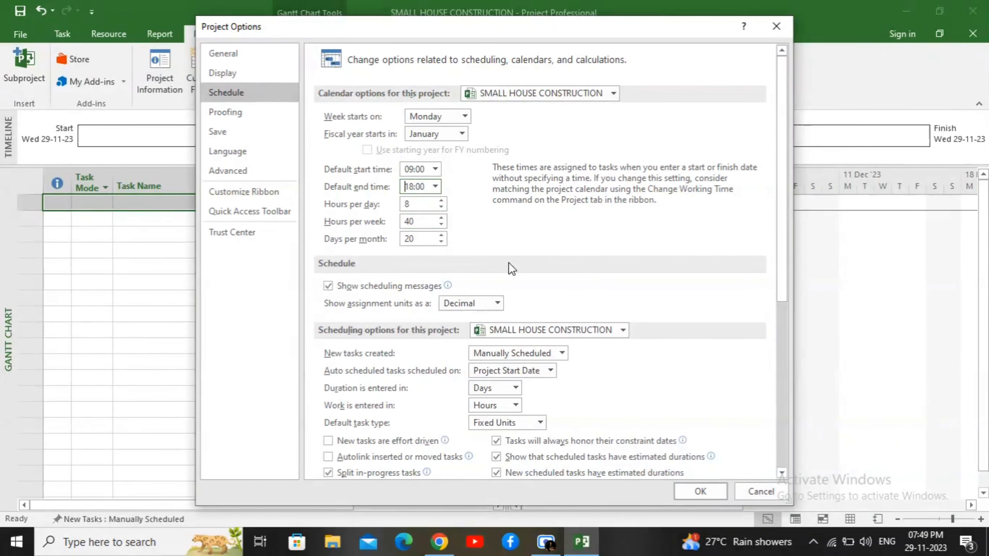
{"action": "left_click_drag", "start_coordinate": [786, 256], "coordinate": [791, 446]}
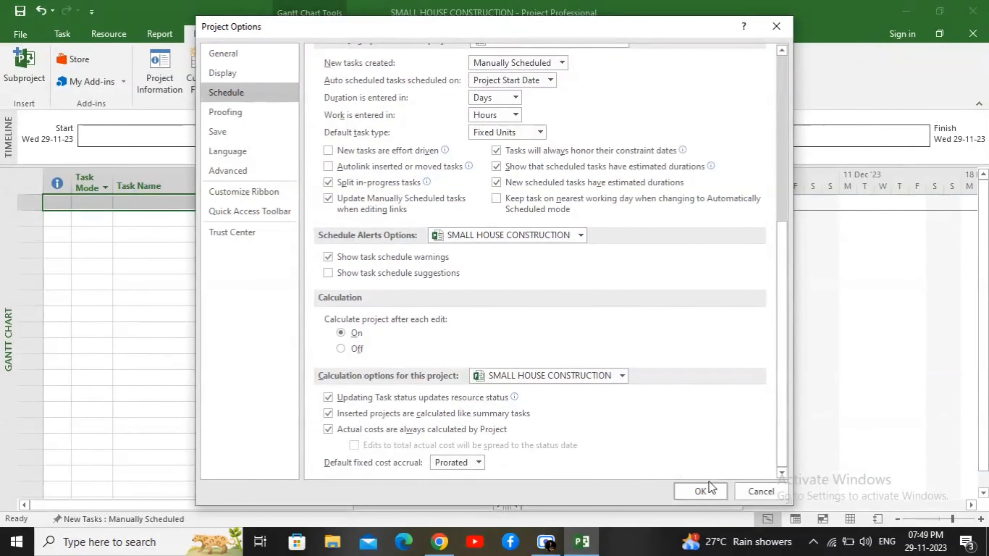
{"action": "left_click", "coordinate": [704, 492]}
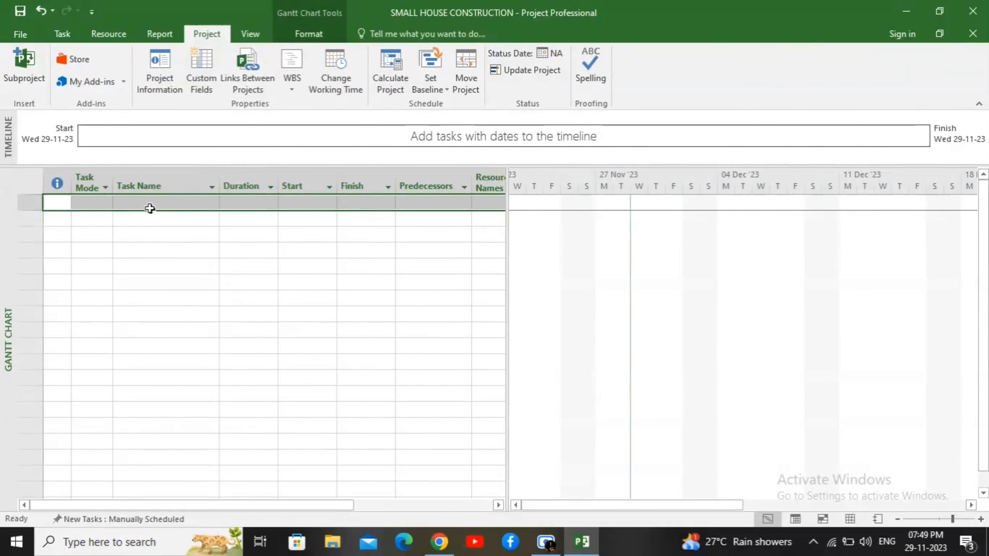
Enter SITE SELECTION as the name of the first task.
{"action": "left_click", "coordinate": [157, 204]}
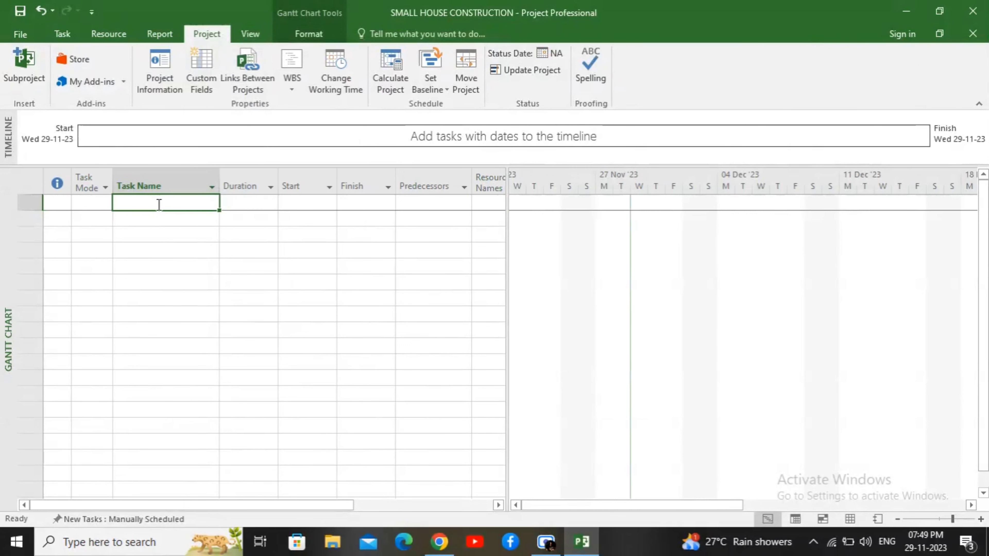
{"action": "type", "text": "SITE SELE"}
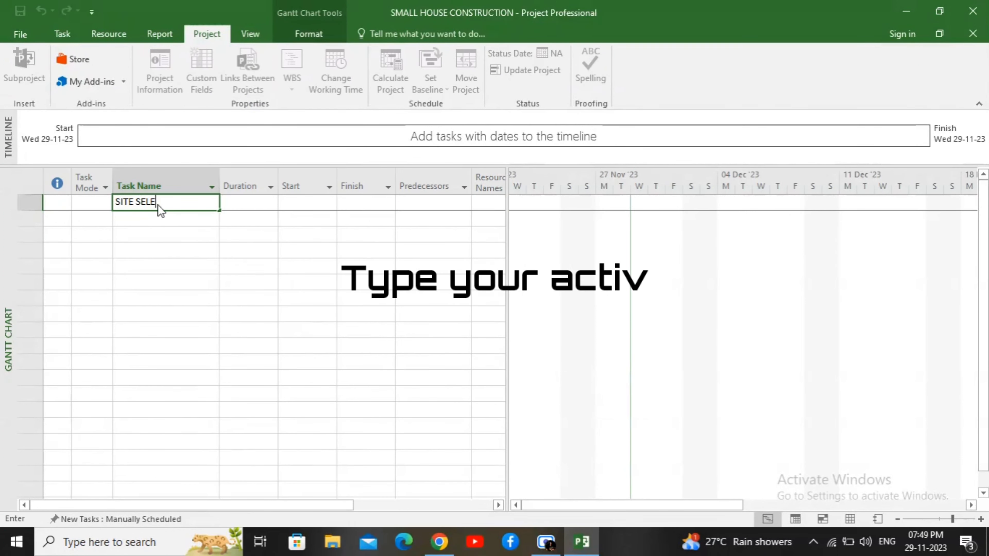
{"action": "type", "text": "CTION"}
{"action": "key", "text": "Return"}
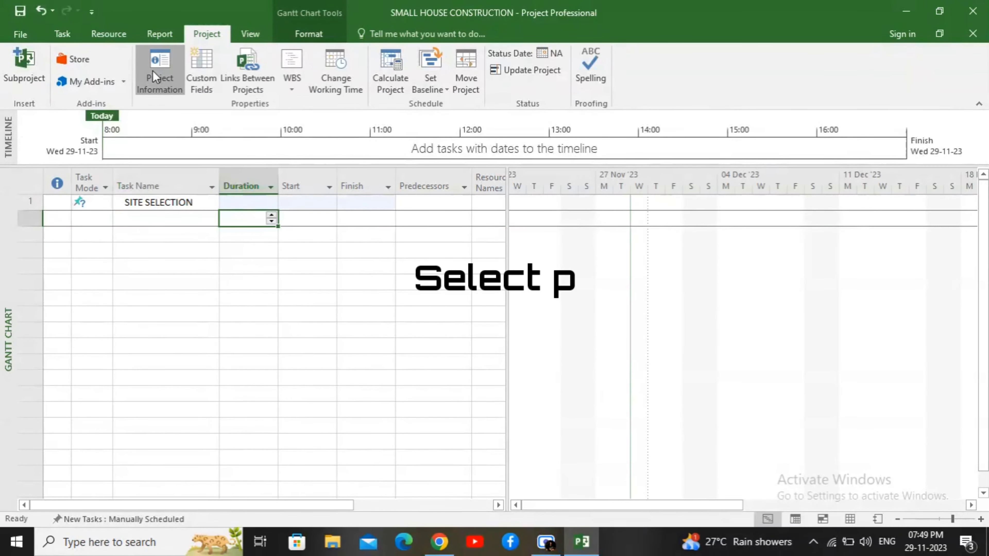
Choose SMALL HOUSE CONSTRUCTION as the project calendar in the project information.
{"action": "left_click", "coordinate": [152, 71]}
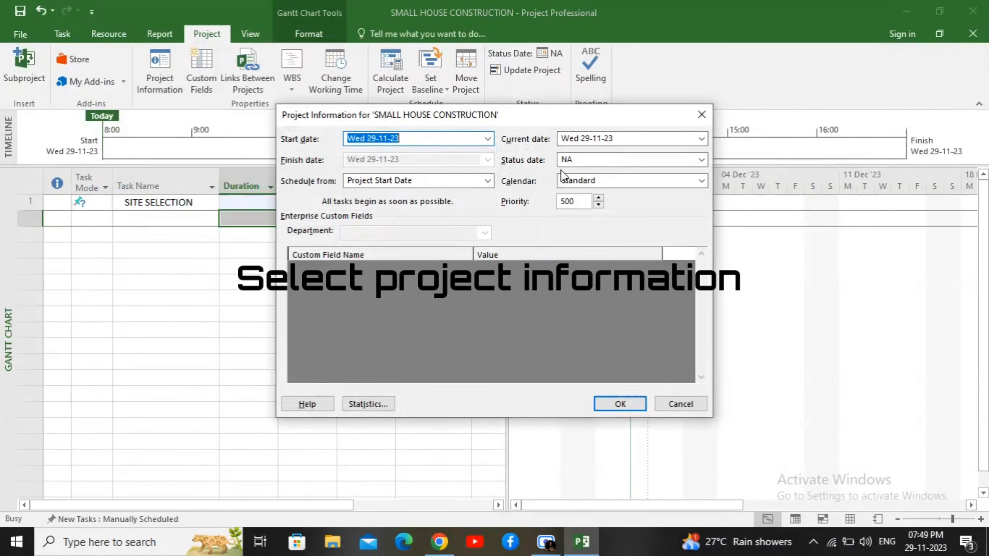
{"action": "left_click", "coordinate": [572, 180]}
{"action": "left_click", "coordinate": [591, 216]}
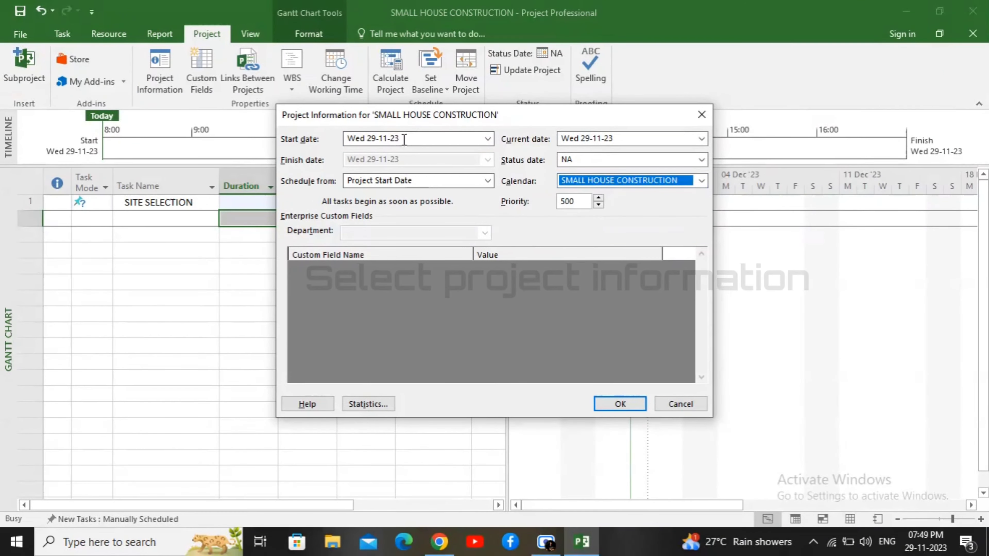
Set the project start date to 01-12-23 and apply the project information.
{"action": "left_click", "coordinate": [475, 139]}
{"action": "left_click", "coordinate": [477, 140]}
{"action": "left_click", "coordinate": [487, 138]}
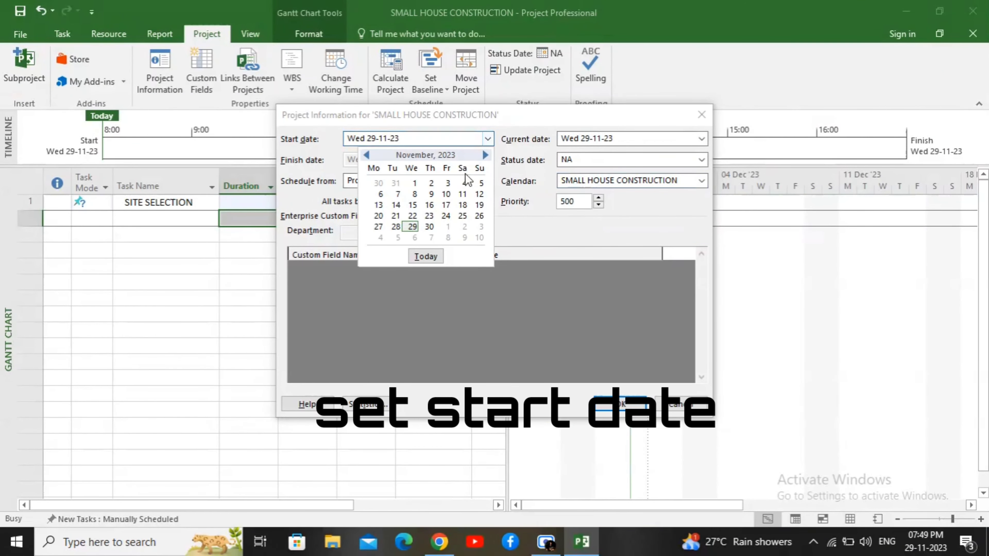
{"action": "left_click", "coordinate": [486, 155]}
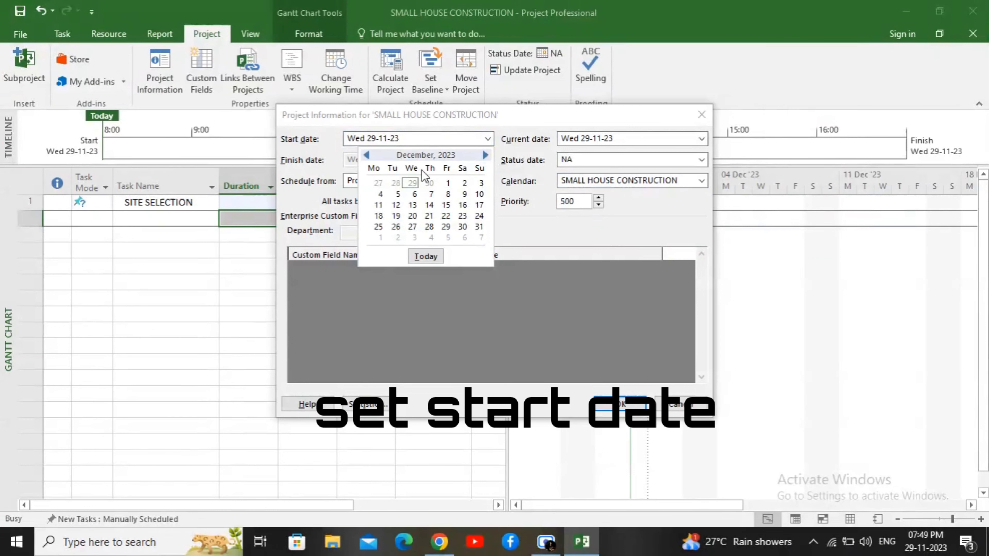
{"action": "left_click", "coordinate": [448, 183]}
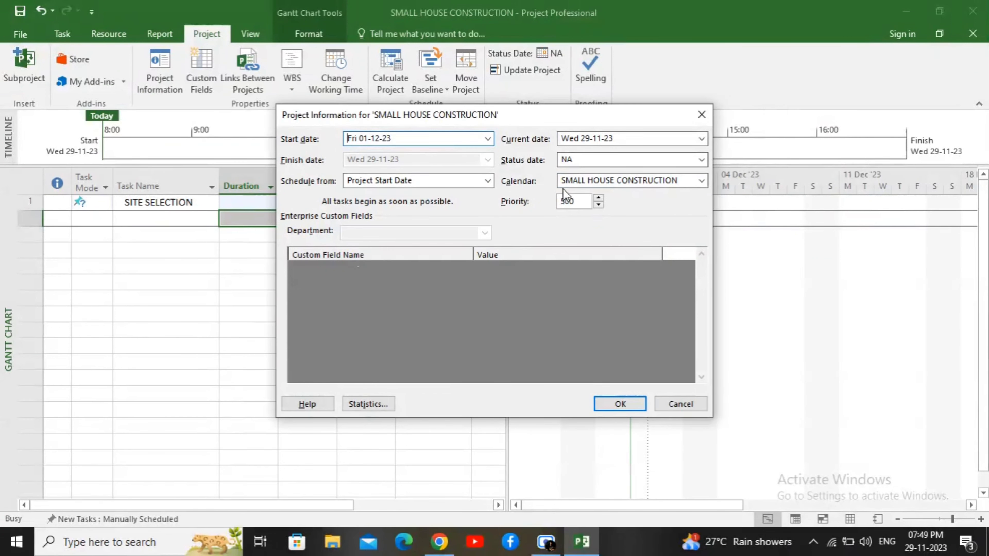
{"action": "left_click", "coordinate": [621, 405]}
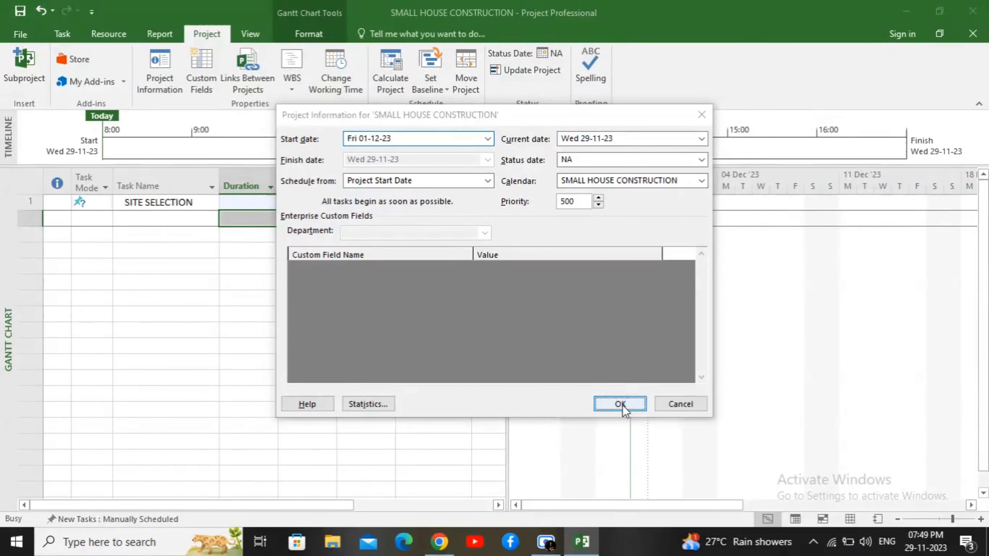
Set the duration of the SITE SELECTION task to 1 day.
{"action": "left_click", "coordinate": [177, 216]}
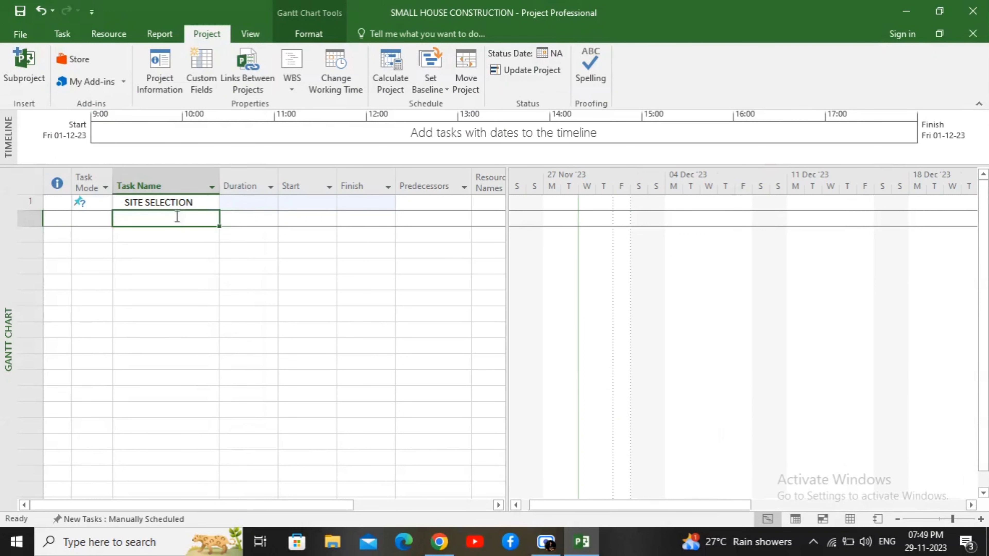
{"action": "left_click", "coordinate": [197, 205]}
{"action": "left_click", "coordinate": [241, 205]}
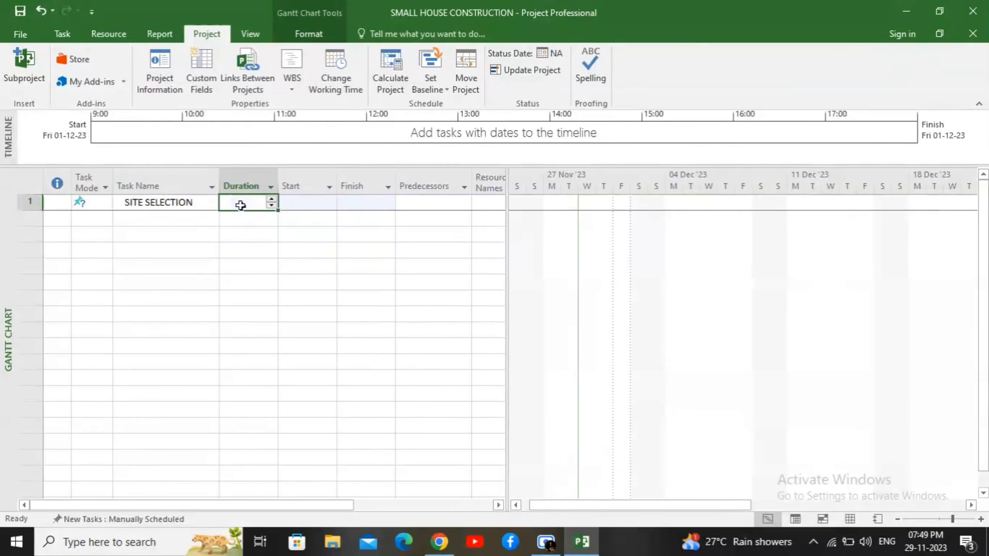
{"action": "left_click", "coordinate": [271, 200]}
Set the start date of the SITE SELECTION task to 1 December 2023.
{"action": "left_click", "coordinate": [320, 203]}
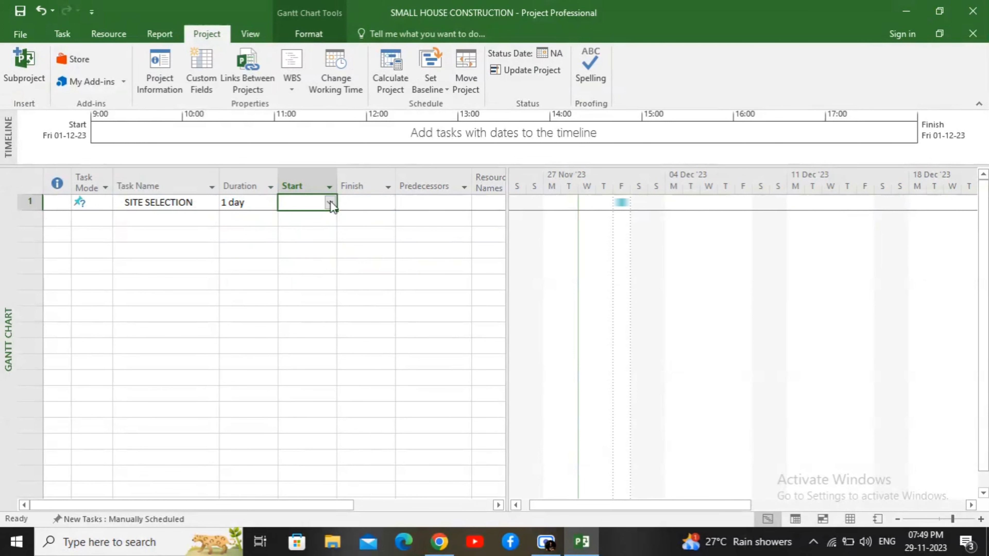
{"action": "left_click", "coordinate": [331, 202]}
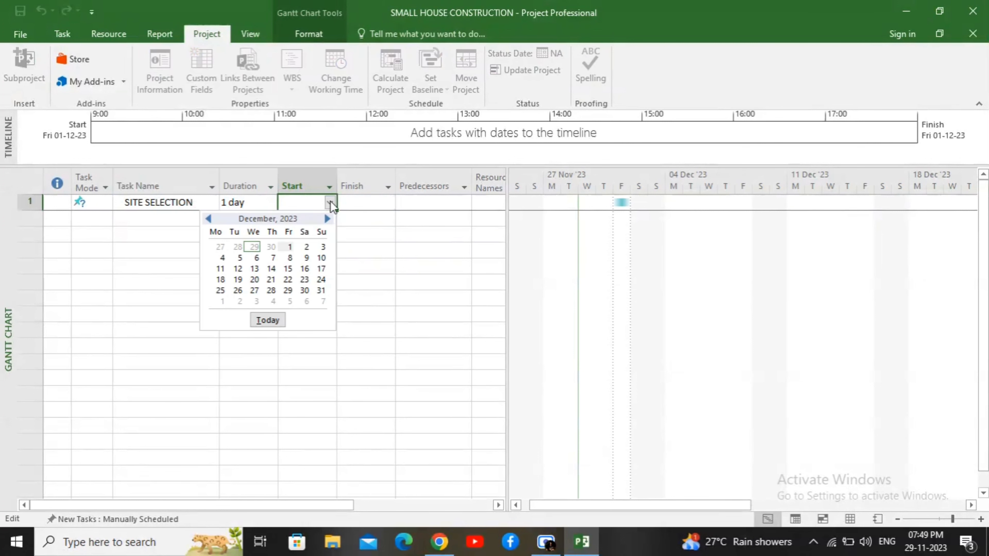
{"action": "left_click", "coordinate": [289, 247]}
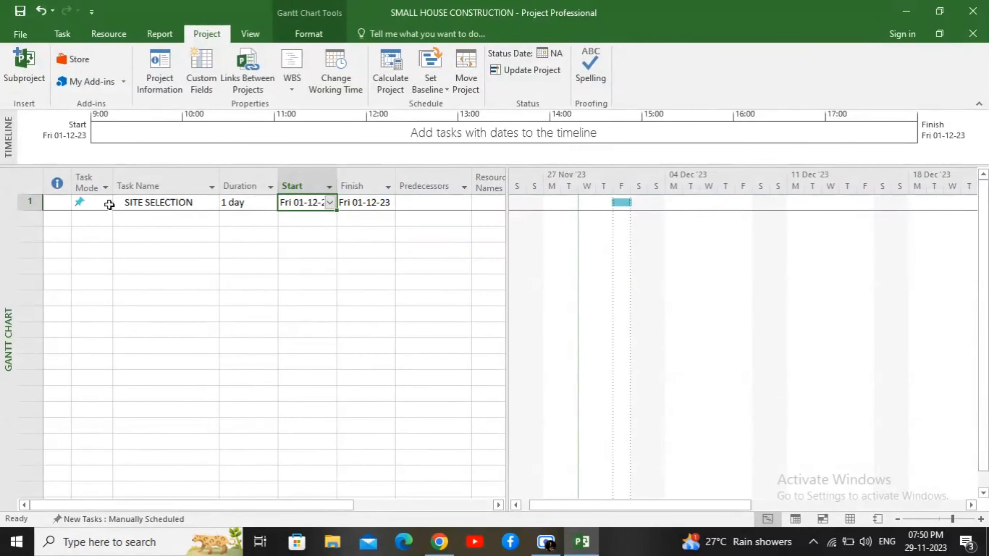
Add a second task named SITE CLEARANCE below SITE SELECTION.
{"action": "left_click", "coordinate": [128, 218]}
{"action": "type", "text": "SI"}
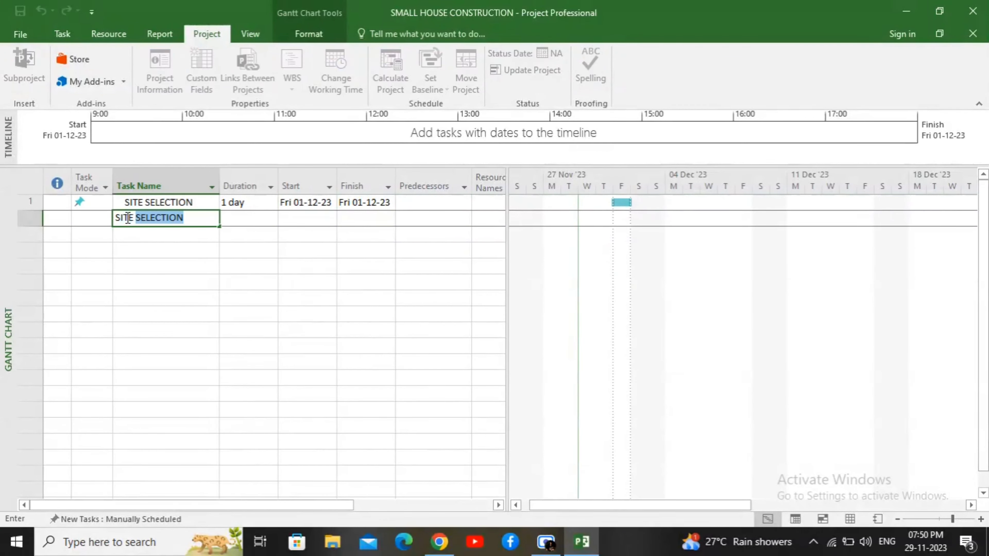
{"action": "type", "text": "TE CLEARANCE"}
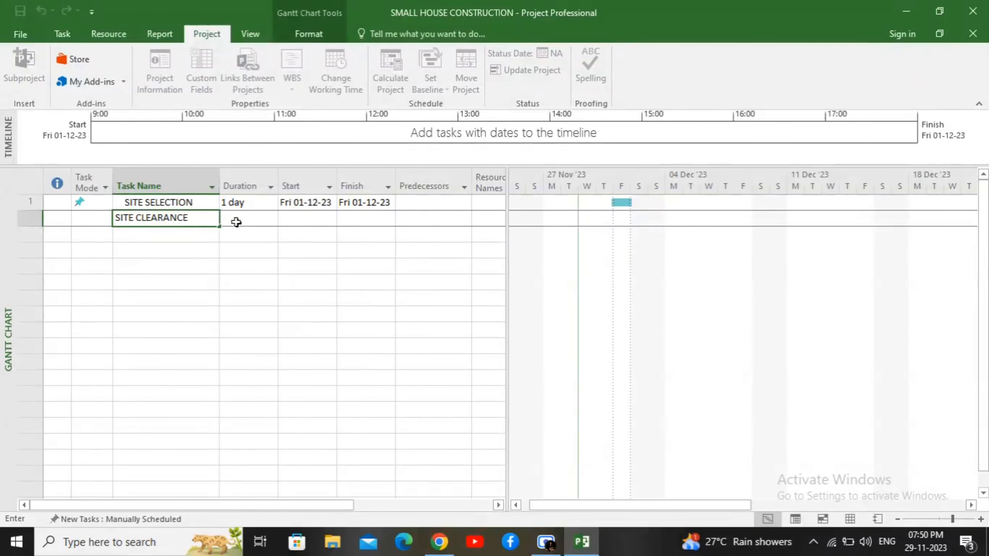
Change the task mode of SITE SELECTION and SITE CLEARANCE to Auto Scheduled.
{"action": "left_click", "coordinate": [108, 207]}
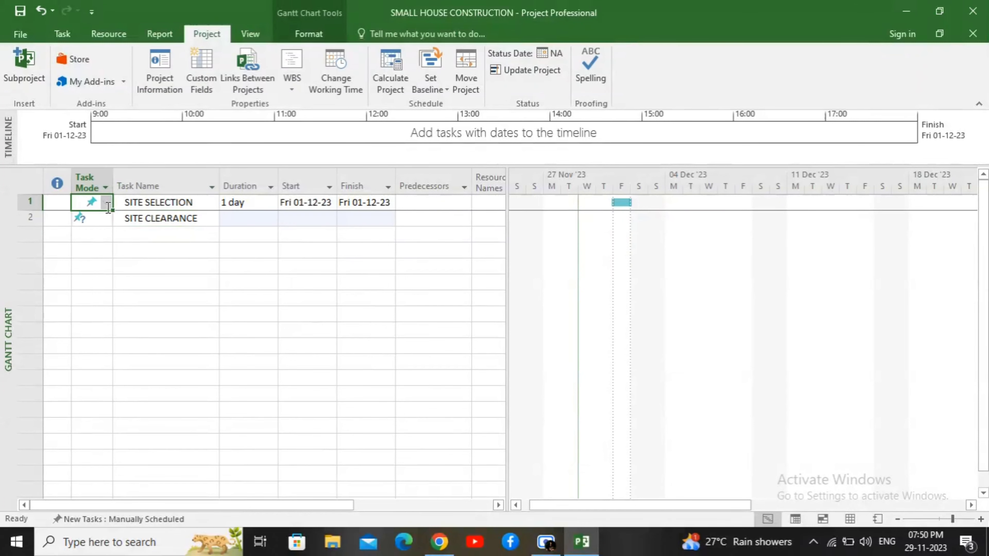
{"action": "left_click", "coordinate": [106, 203]}
{"action": "left_click", "coordinate": [106, 223]}
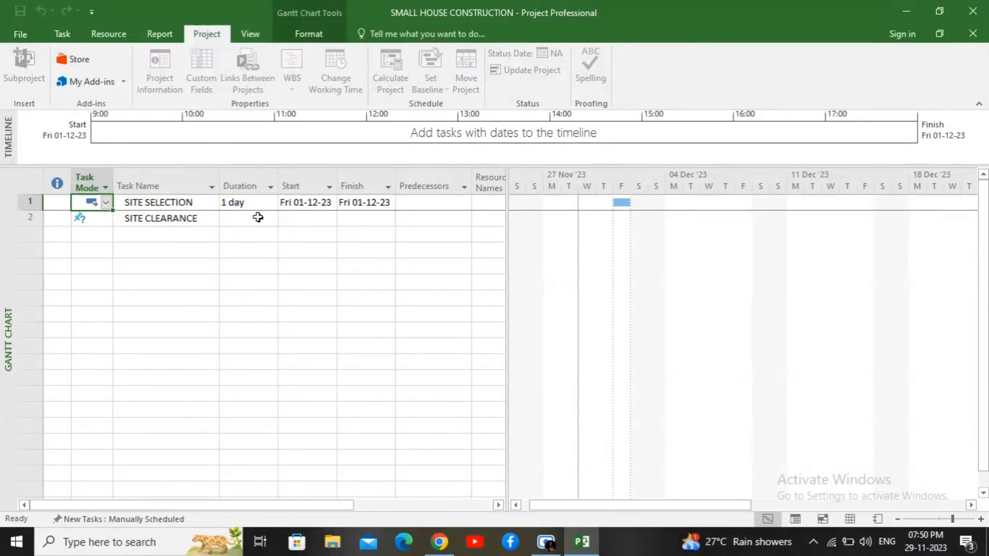
{"action": "left_click", "coordinate": [105, 219]}
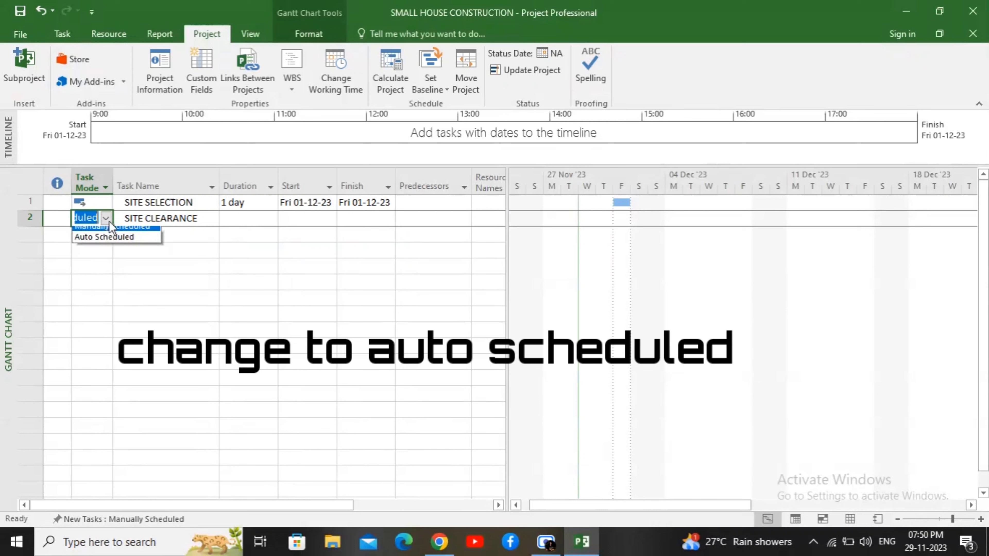
{"action": "left_click", "coordinate": [110, 243]}
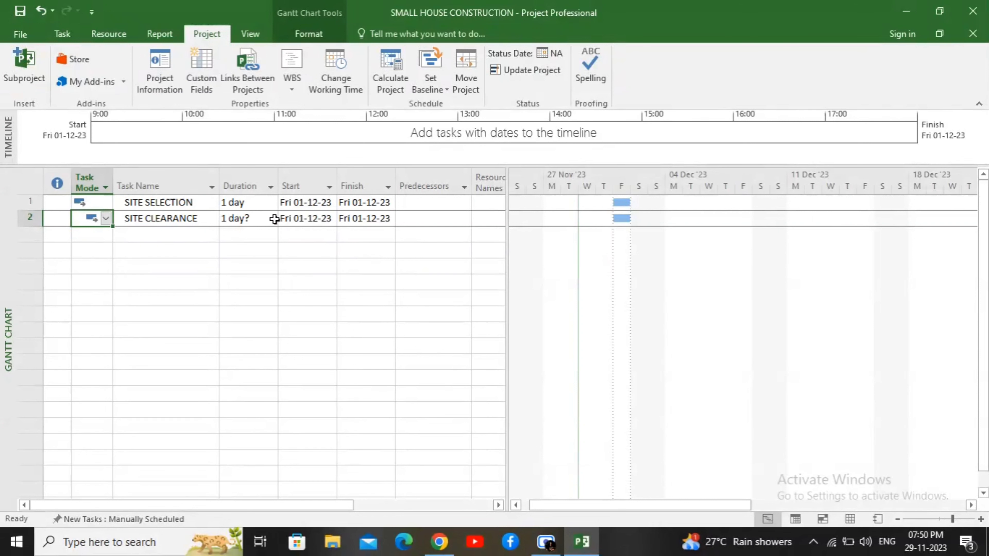
Set task 1 as the predecessor of the SITE CLEARANCE task.
{"action": "left_click", "coordinate": [419, 219]}
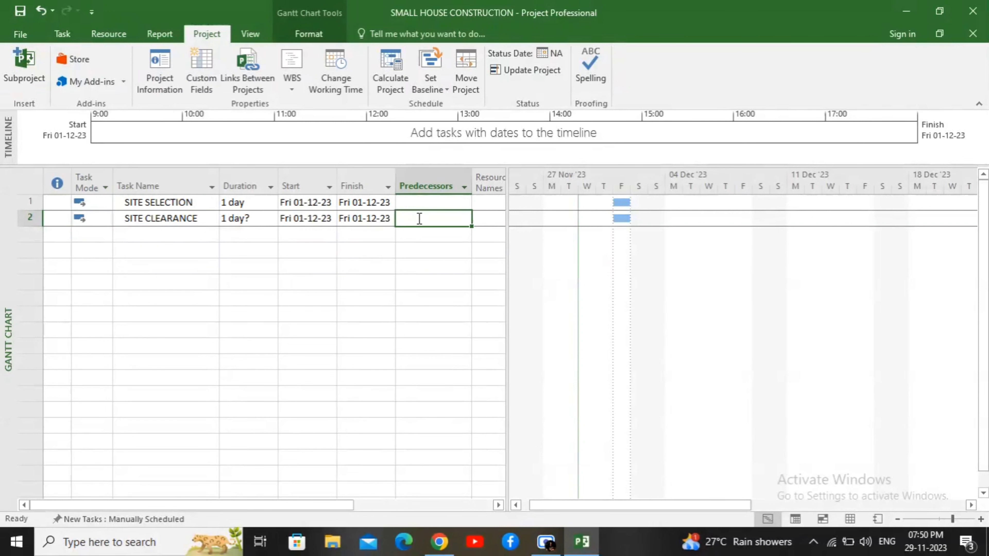
{"action": "type", "text": "1"}
{"action": "left_click", "coordinate": [300, 233]}
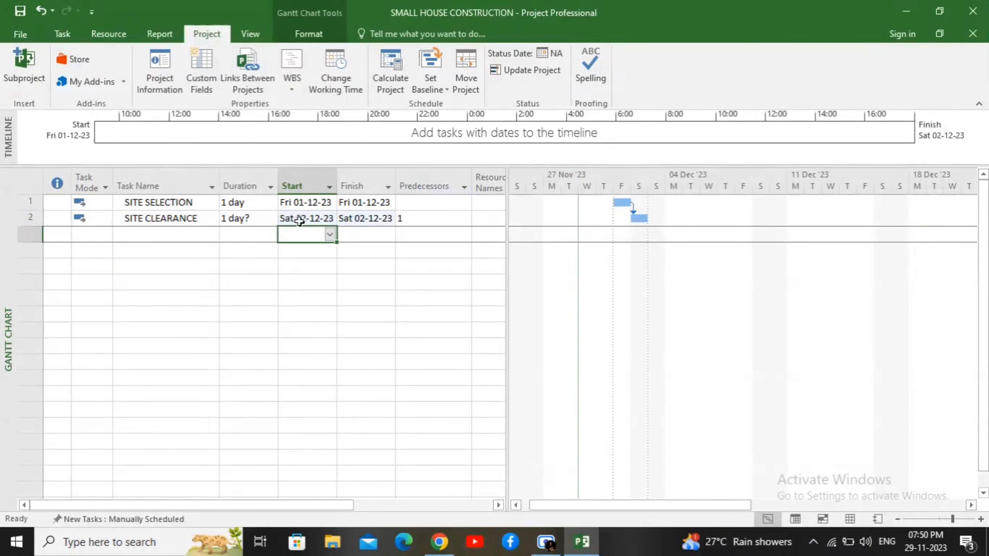
Add a third task named EXCAVATION below SITE CLEARANCE.
{"action": "left_click", "coordinate": [176, 234]}
{"action": "type", "text": "EXCA"}
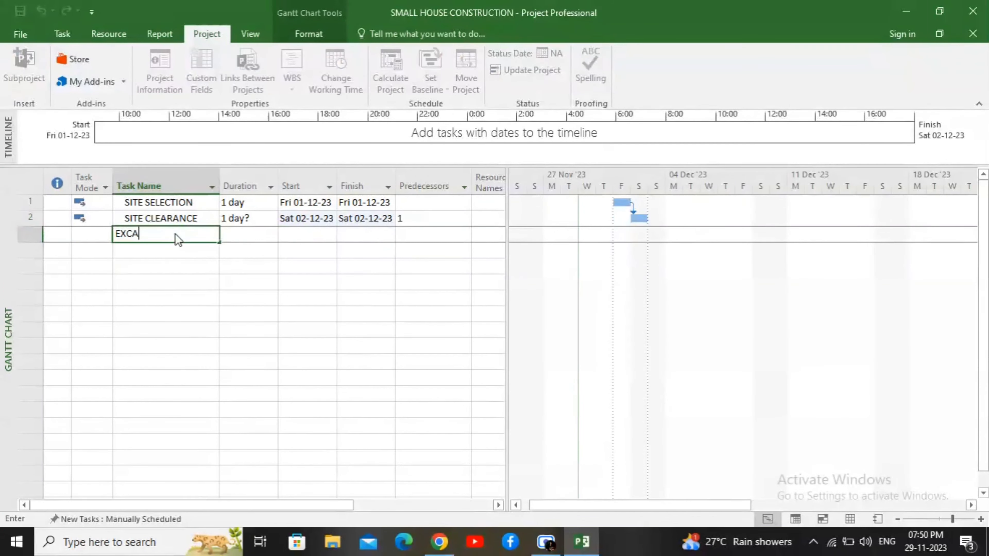
{"action": "type", "text": "VAT"}
{"action": "left_click", "coordinate": [265, 234]}
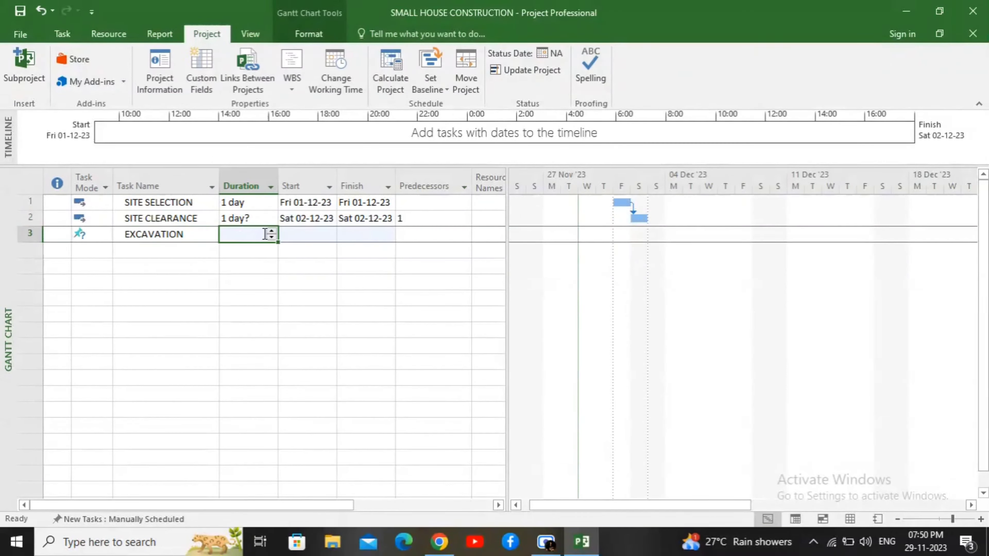
Set the duration of SITE CLEARANCE to 1 day and of EXCAVATION to 3 days.
{"action": "left_click", "coordinate": [258, 215]}
{"action": "left_click", "coordinate": [271, 216]}
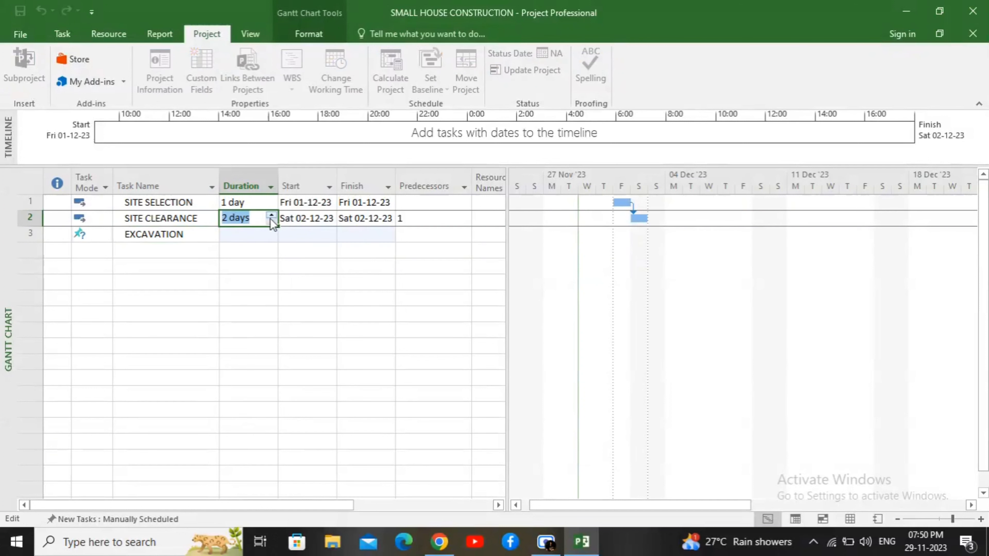
{"action": "left_click", "coordinate": [272, 235]}
{"action": "left_click", "coordinate": [271, 233]}
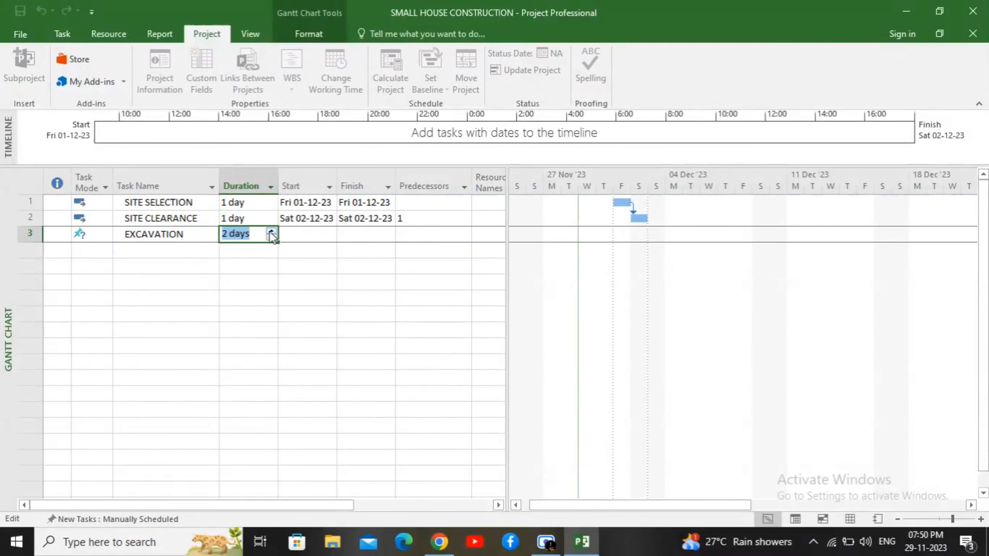
{"action": "left_click", "coordinate": [272, 233]}
Change the EXCAVATION task to Auto Scheduled and set task 2 as its predecessor.
{"action": "left_click", "coordinate": [108, 237]}
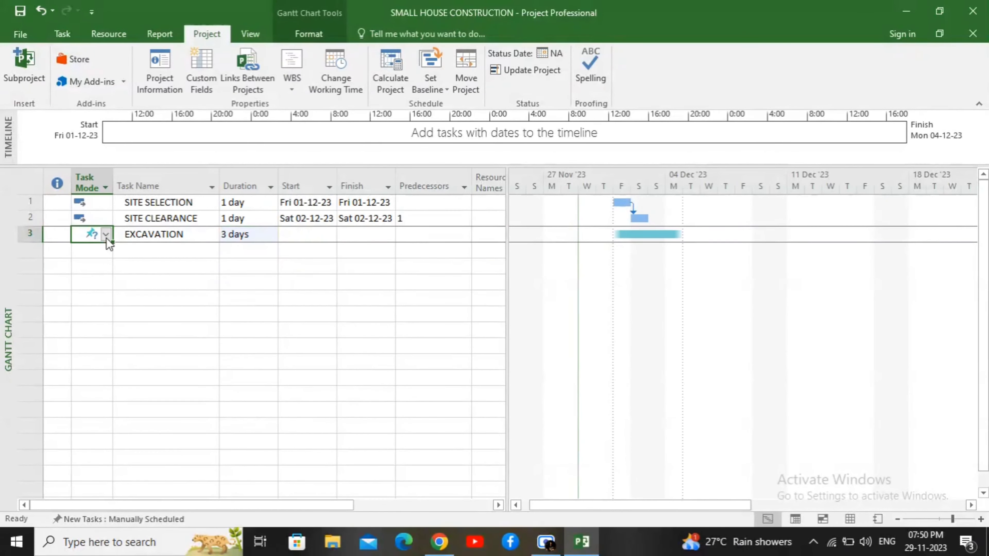
{"action": "left_click", "coordinate": [105, 235]}
{"action": "left_click", "coordinate": [103, 257]}
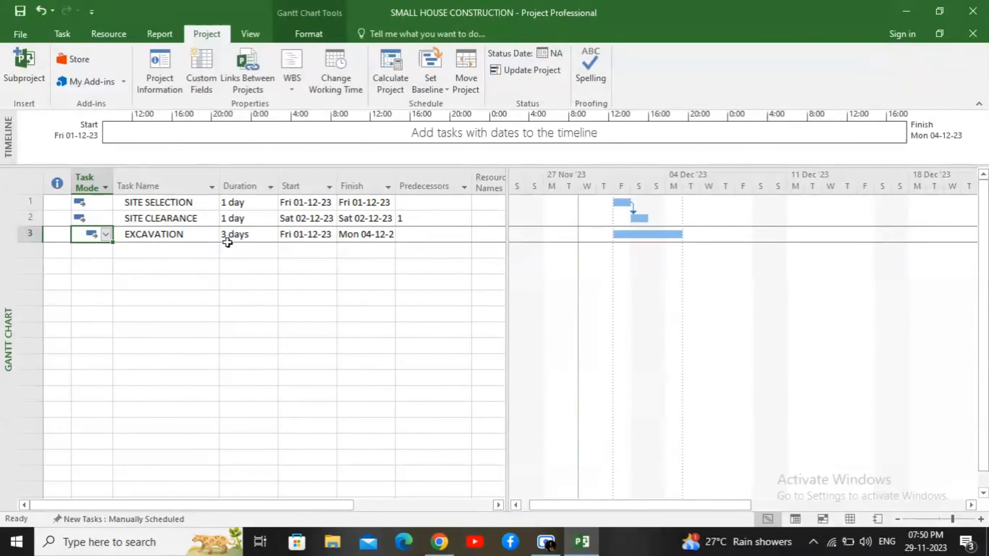
{"action": "left_click", "coordinate": [406, 235]}
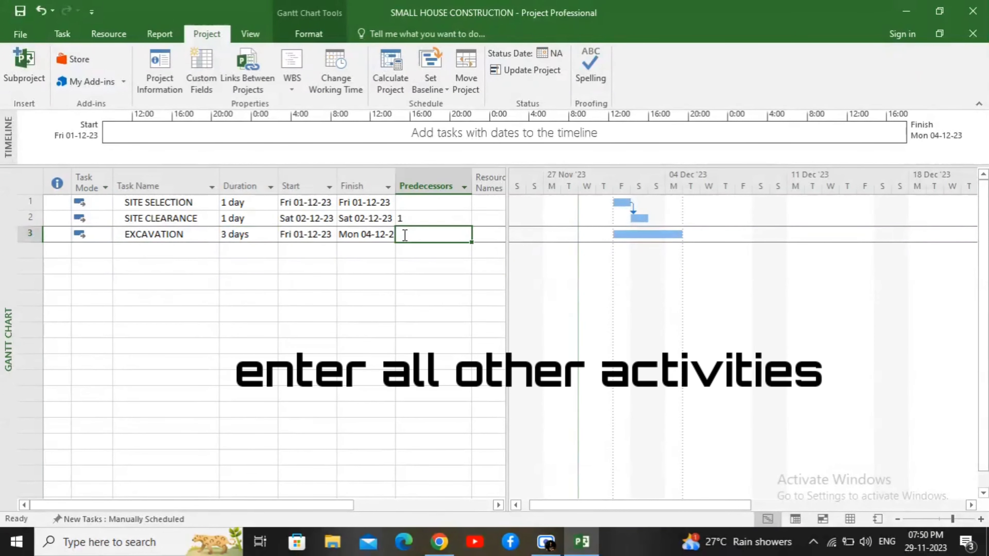
{"action": "type", "text": "2"}
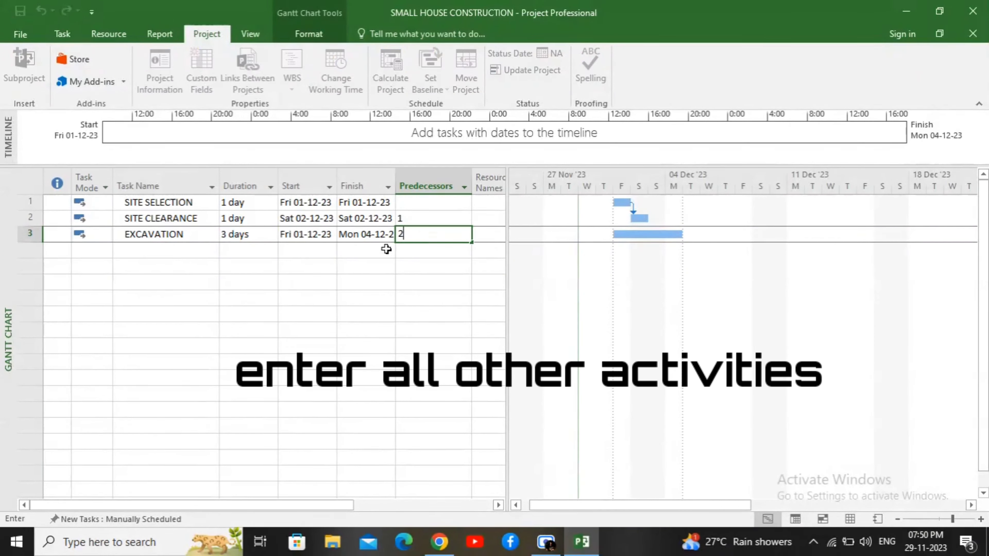
{"action": "left_click", "coordinate": [386, 250]}
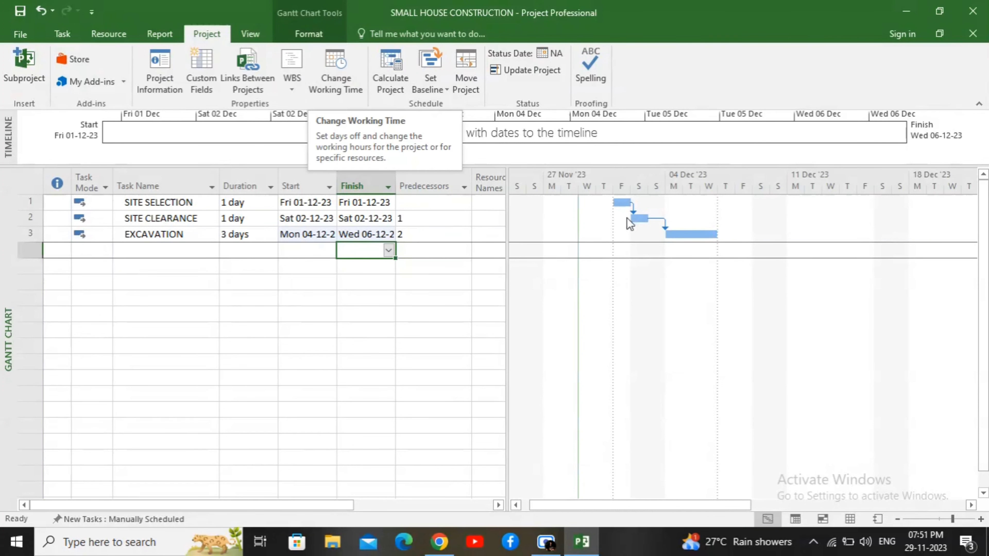
Insert a new task above SITE SELECTION and name it START OF PROJECT.
{"action": "left_click", "coordinate": [23, 204]}
{"action": "right_click", "coordinate": [27, 207]}
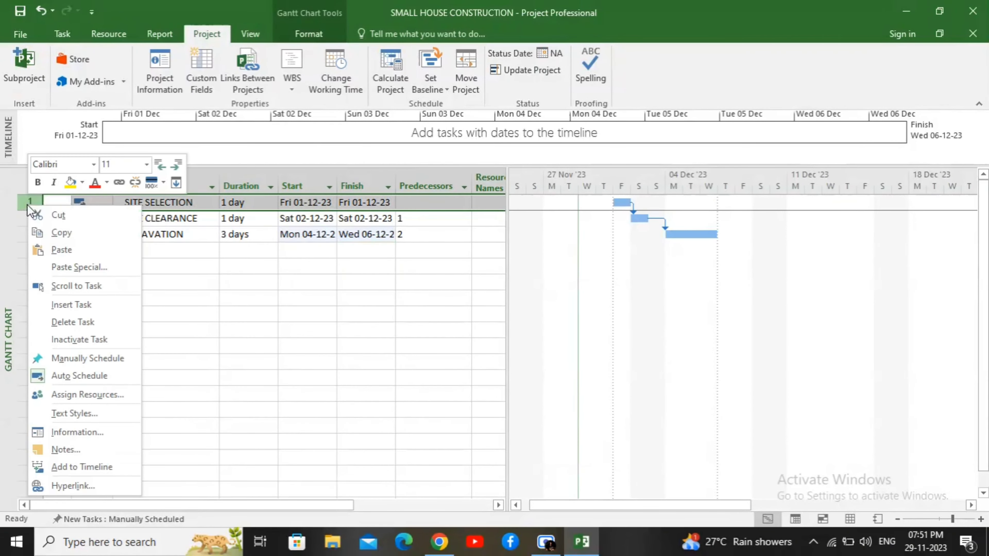
{"action": "left_click", "coordinate": [71, 302]}
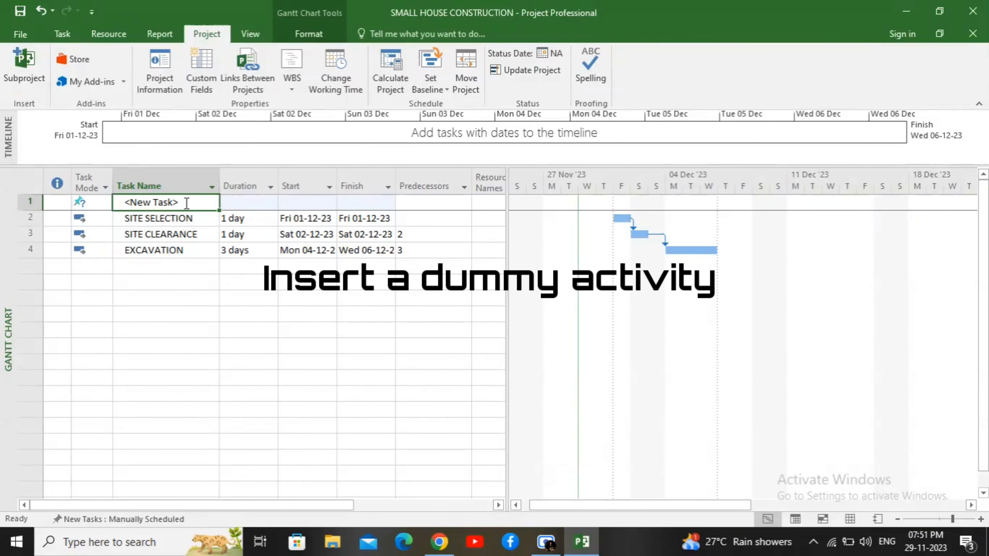
{"action": "type", "text": "STAR"}
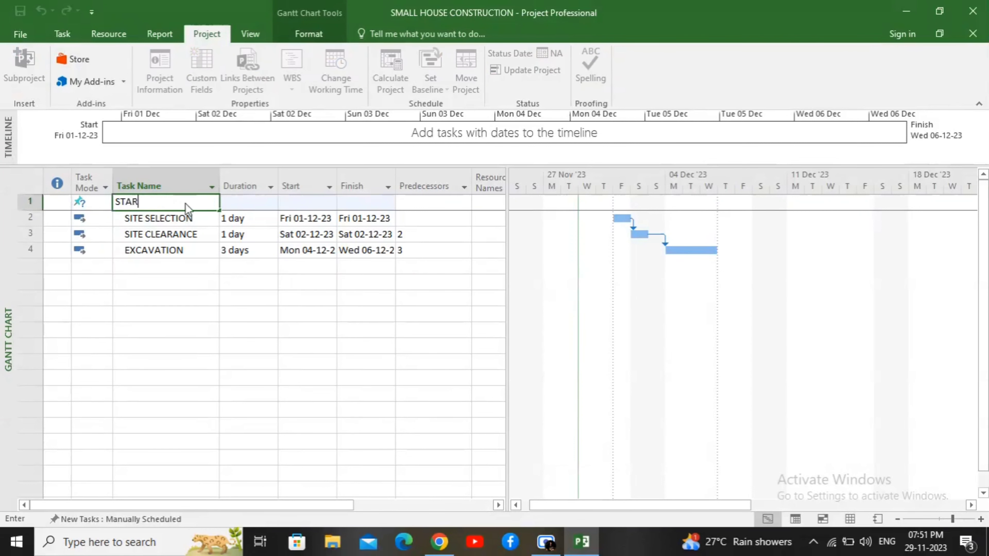
{"action": "type", "text": "T OF PROJECT"}
Give the START OF PROJECT task a duration of 0 days and change its mode to Auto Scheduled.
{"action": "left_click", "coordinate": [243, 204]}
{"action": "type", "text": "0"}
{"action": "left_click", "coordinate": [106, 206]}
{"action": "left_click", "coordinate": [106, 206]}
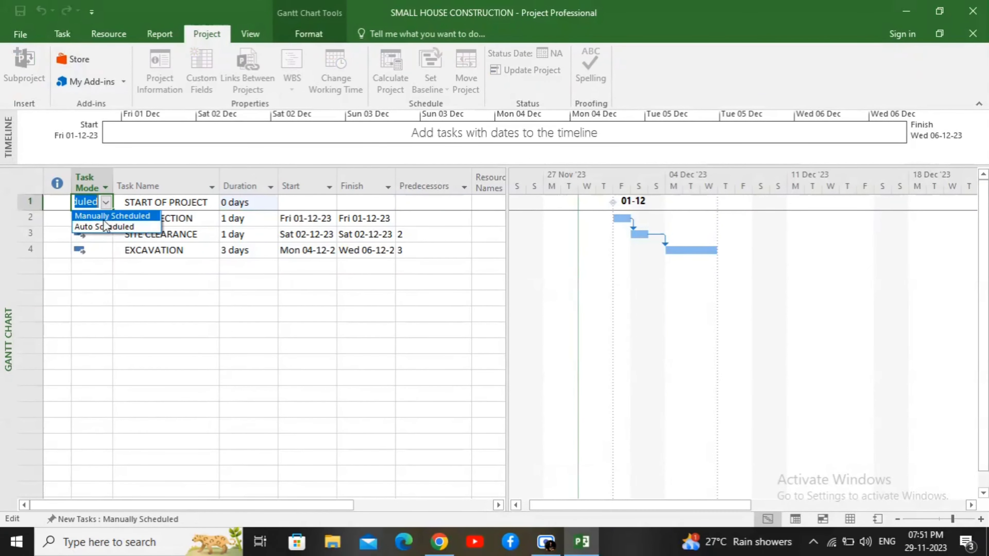
{"action": "left_click", "coordinate": [102, 225]}
Add a closing task named END OF PROJECT below EXCAVATION.
{"action": "left_click", "coordinate": [167, 268]}
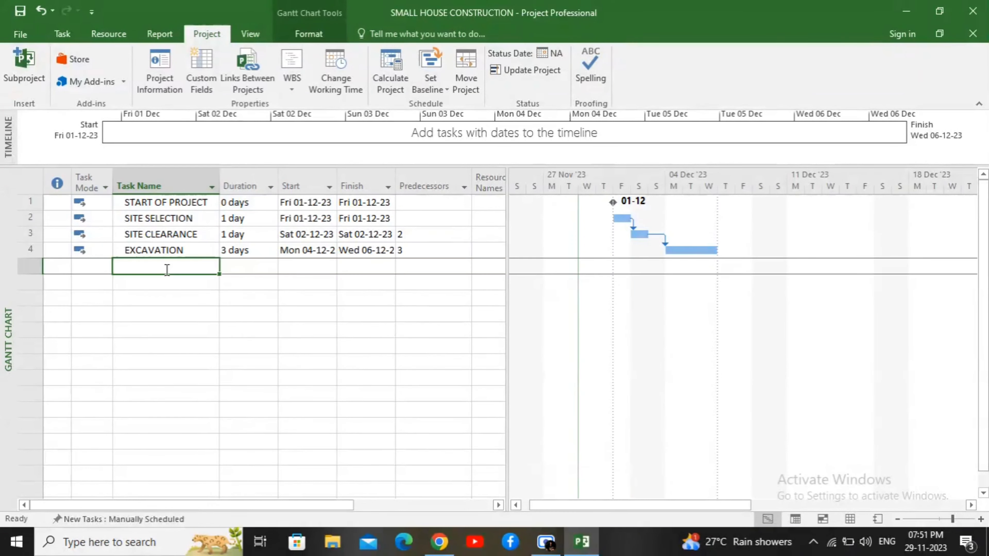
{"action": "type", "text": "END "}
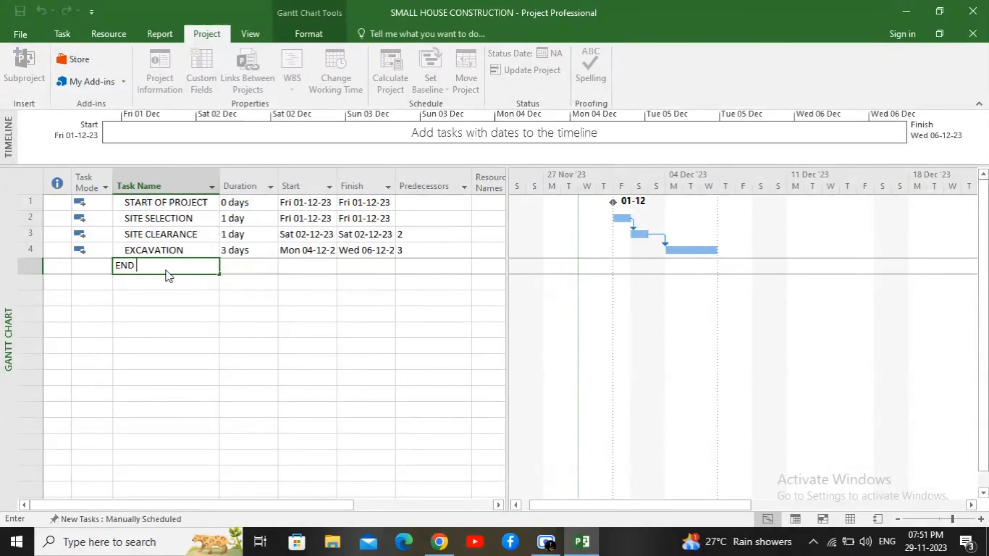
{"action": "type", "text": "OF PROJECT"}
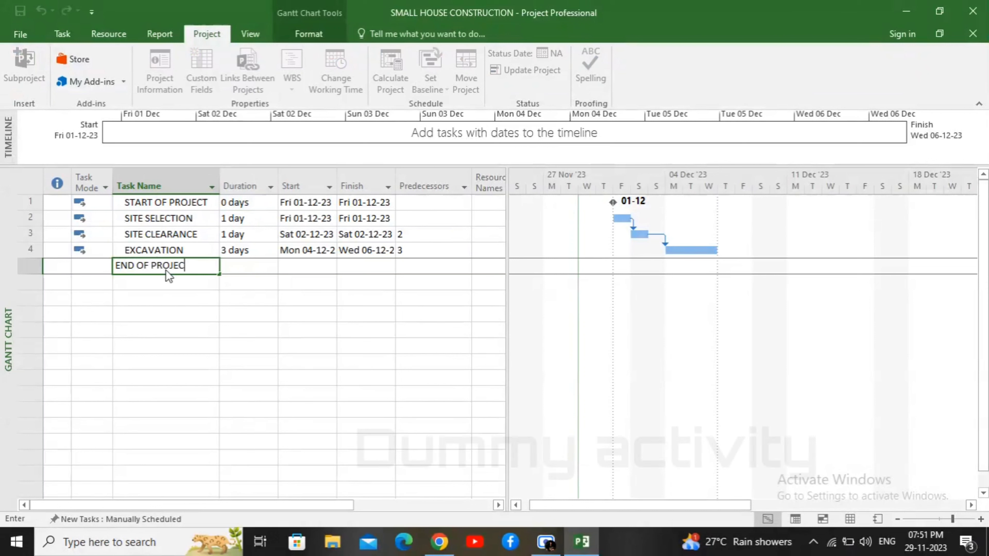
Change the END OF PROJECT task to Auto Scheduled and set its duration to 0 days.
{"action": "left_click", "coordinate": [85, 268]}
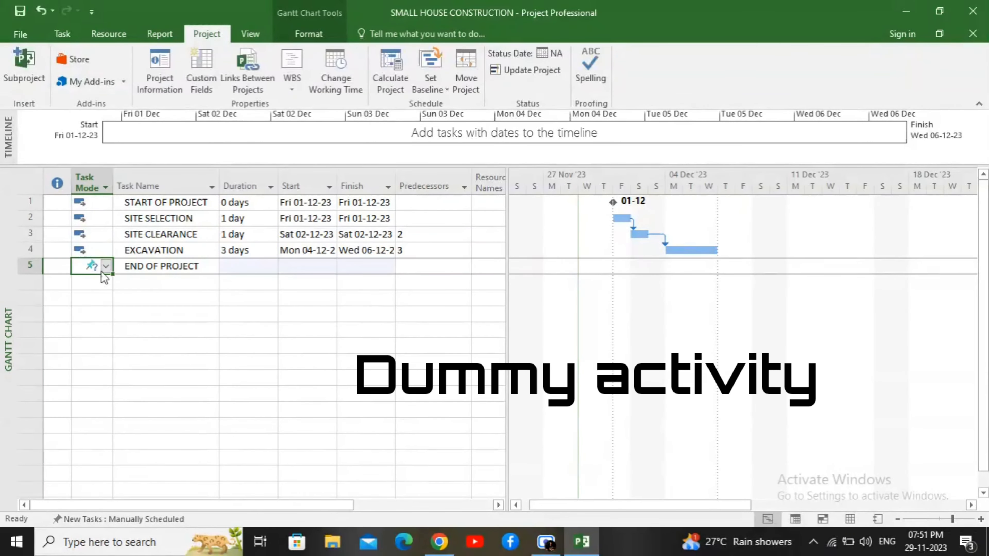
{"action": "left_click", "coordinate": [104, 267]}
{"action": "left_click", "coordinate": [105, 286]}
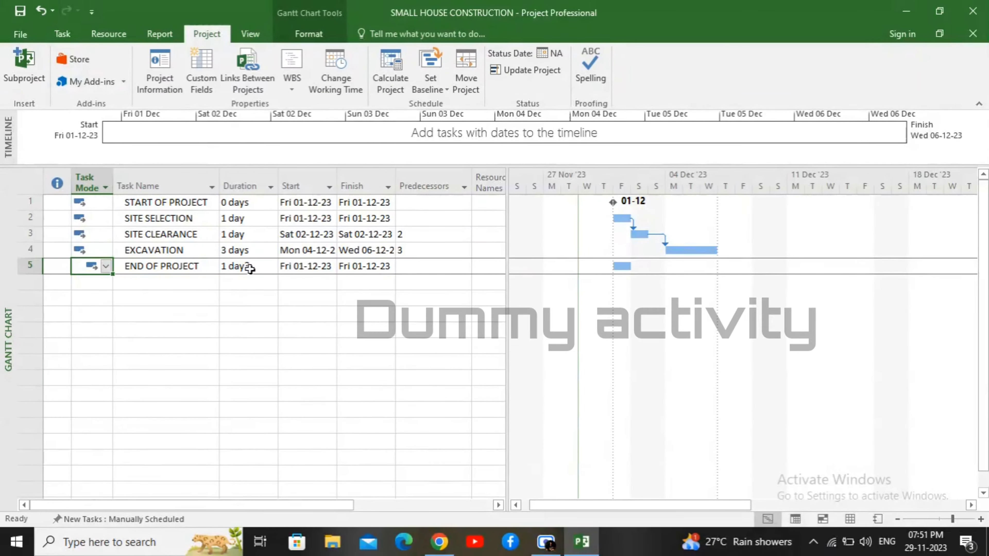
{"action": "left_click", "coordinate": [238, 269]}
{"action": "left_click", "coordinate": [272, 270]}
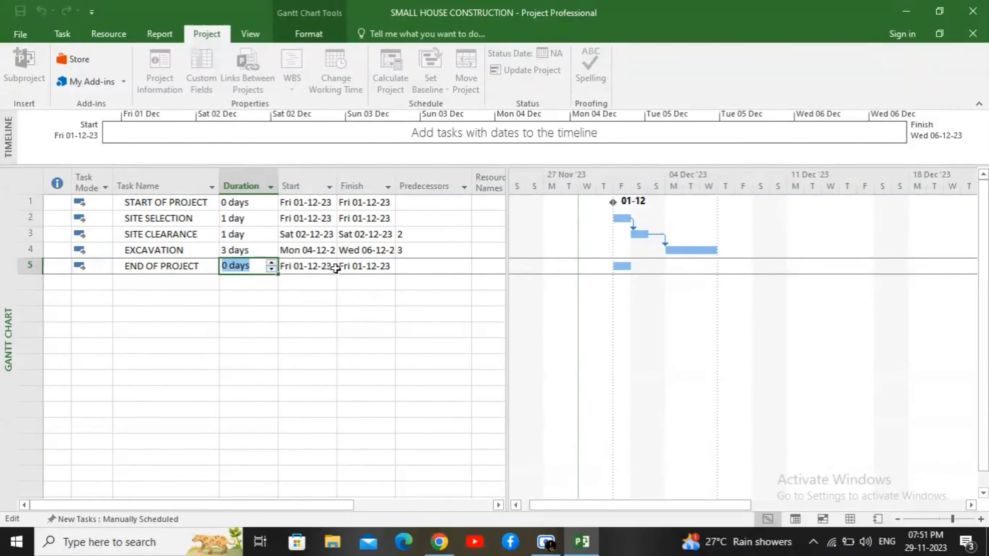
Set task 4 as the predecessor of END OF PROJECT and task 1 as the predecessor of SITE SELECTION.
{"action": "left_click", "coordinate": [413, 267]}
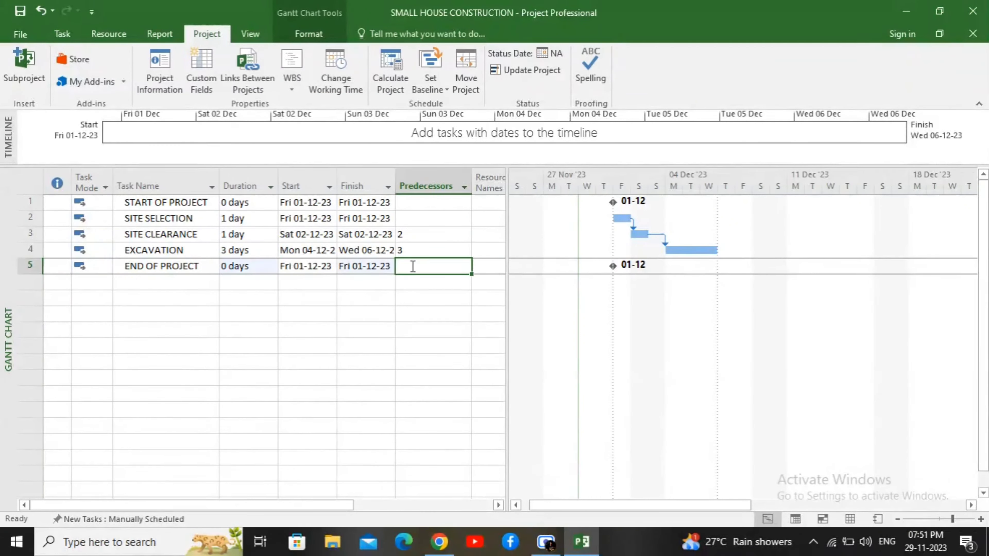
{"action": "type", "text": "4"}
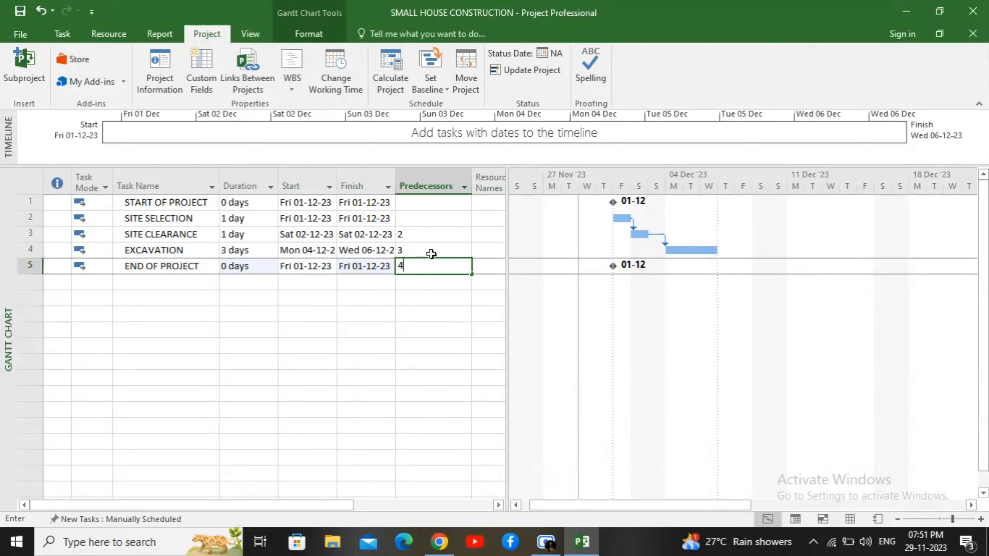
{"action": "left_click", "coordinate": [417, 220]}
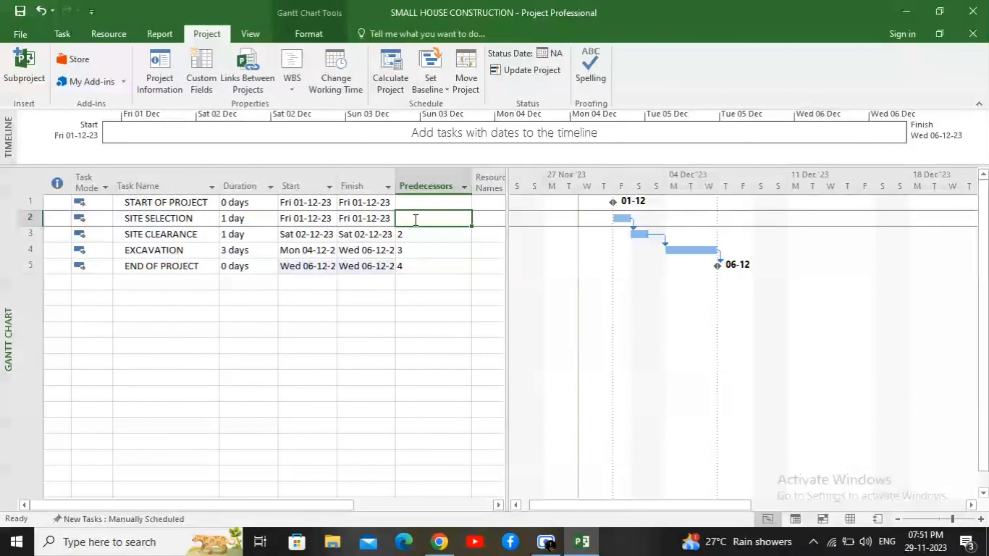
{"action": "type", "text": "1"}
{"action": "left_click", "coordinate": [426, 250]}
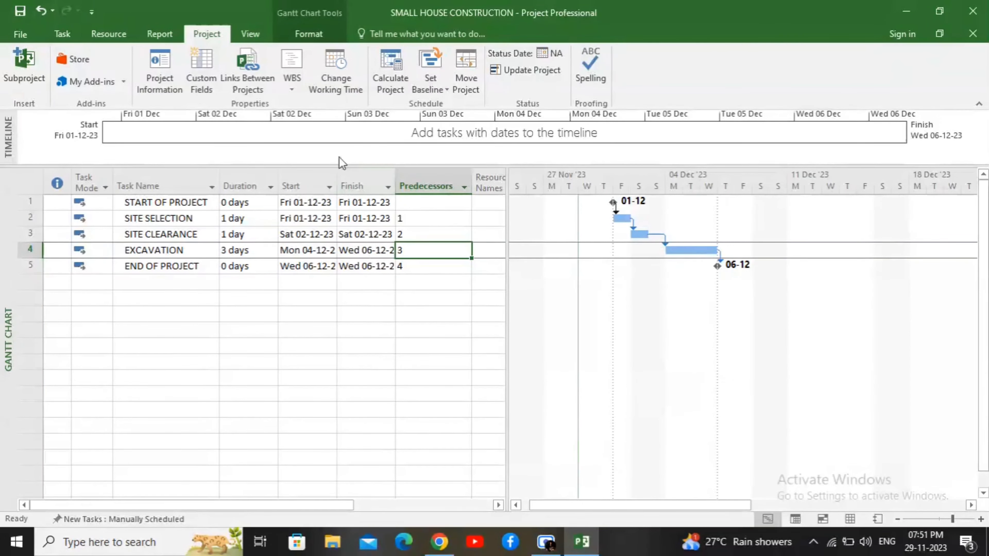
Review the SMALL HOUSE CONSTRUCTION calendar's working times and exceptions, and close the calendar settings.
{"action": "left_click", "coordinate": [327, 76]}
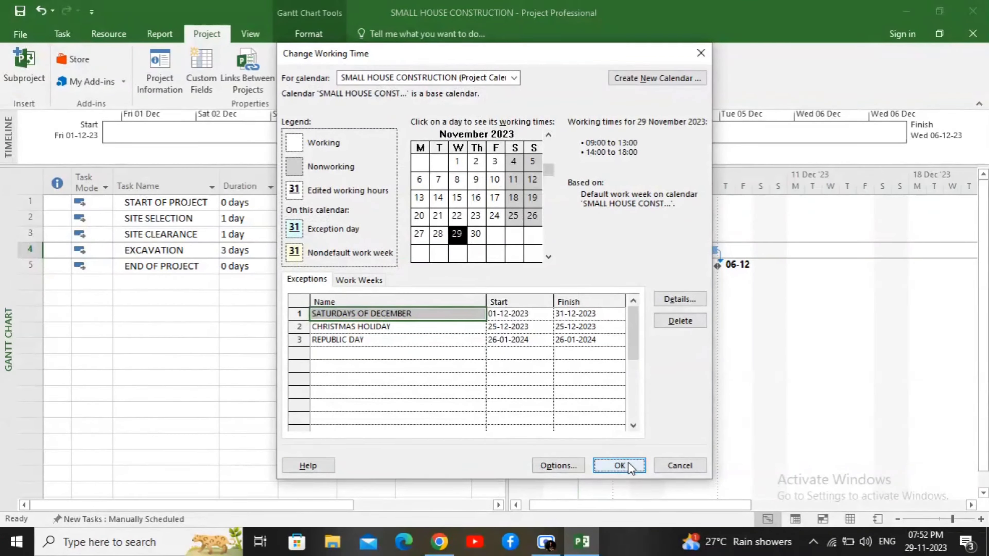
{"action": "left_click", "coordinate": [620, 465]}
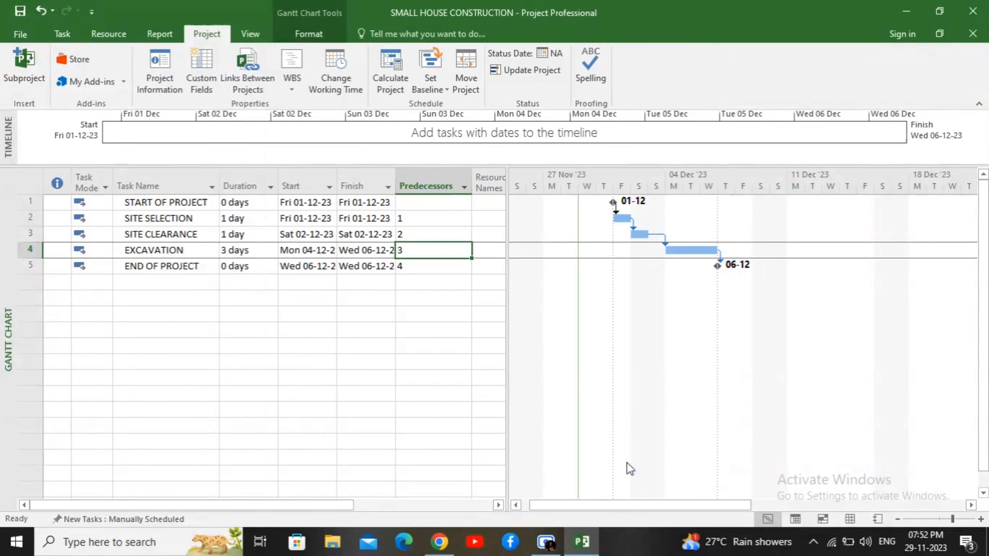